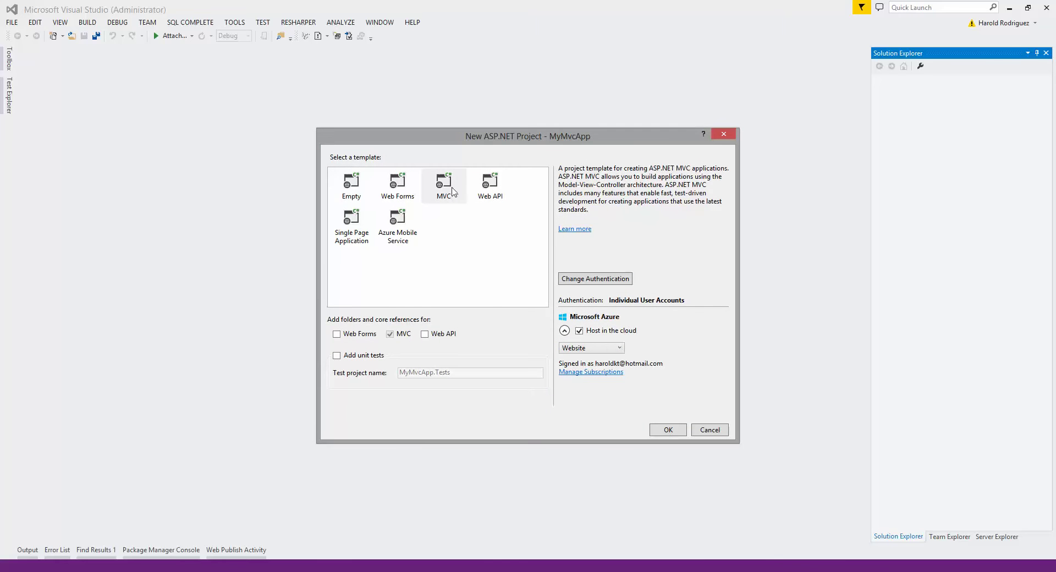
Choose the MVC template for the new ASP.NET project and set its authentication to No Authentication
click(452, 191)
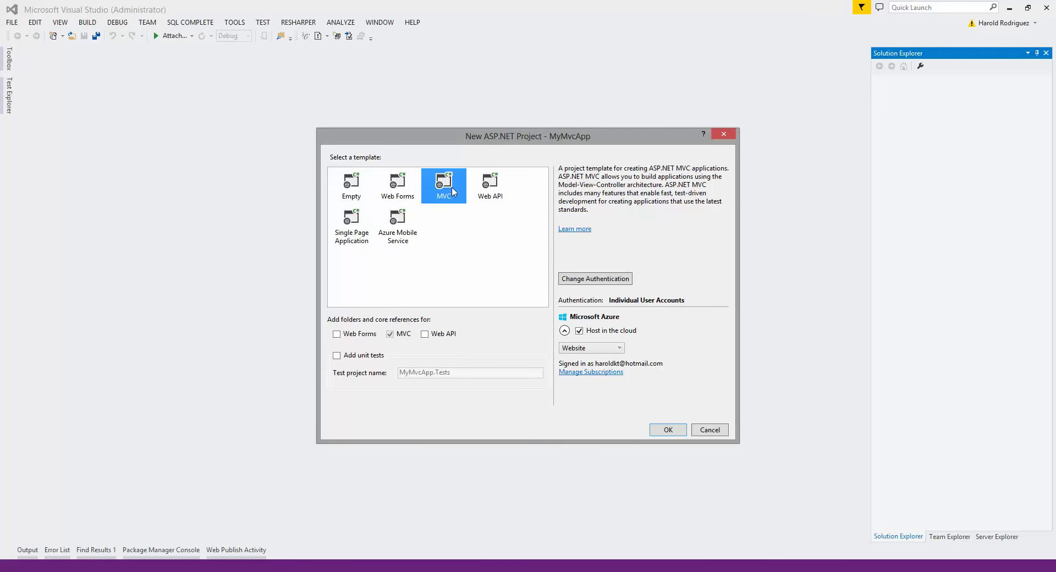
click(633, 281)
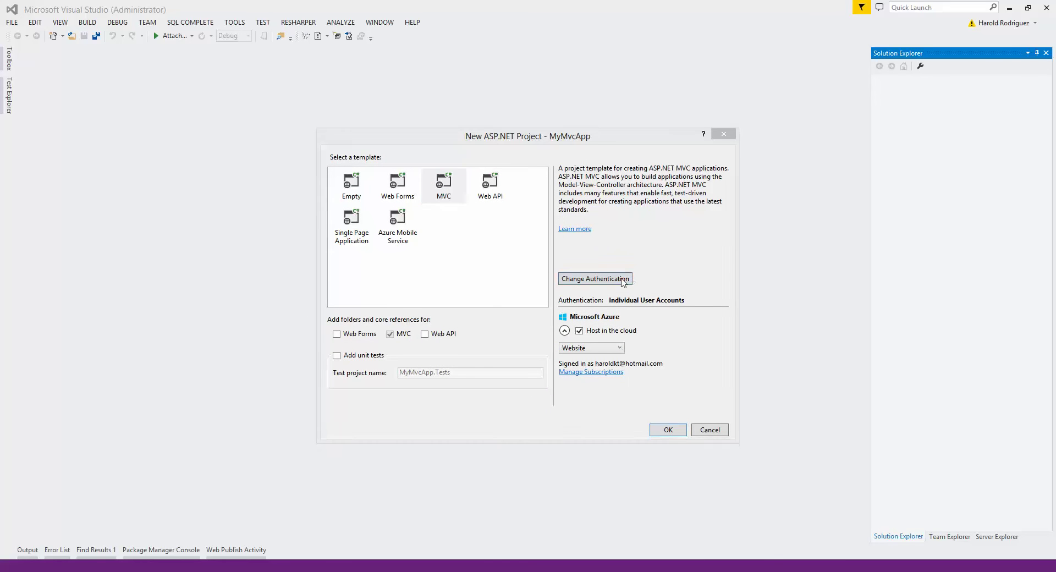
click(388, 251)
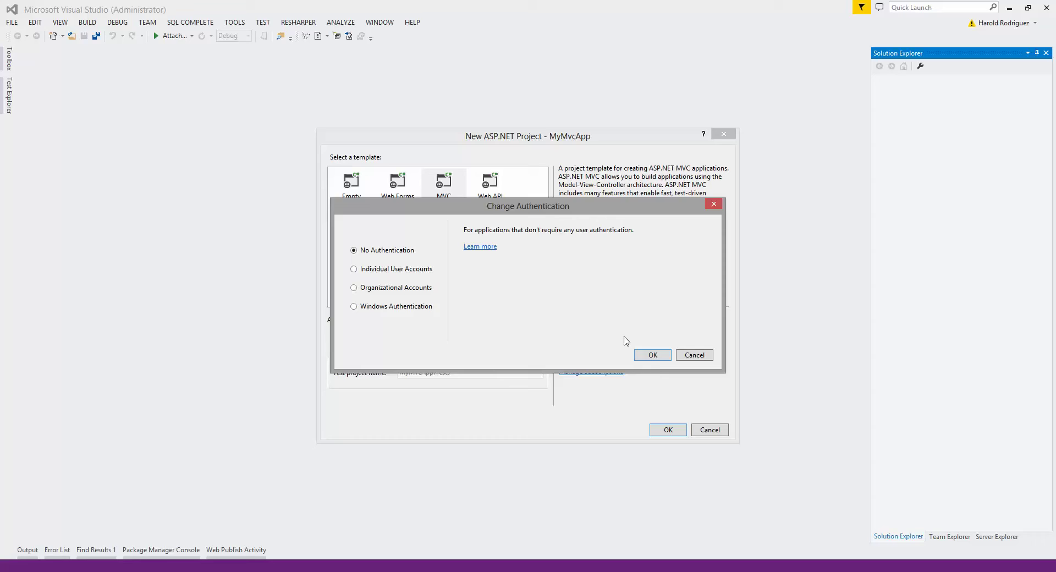
click(662, 356)
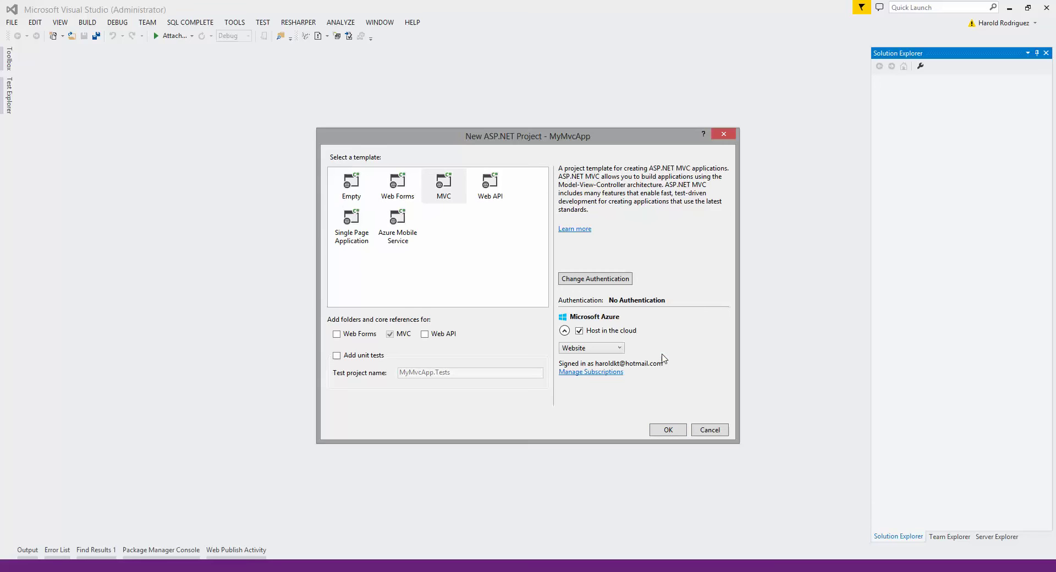
Review the account and subscription used for the project's Azure hosting, keeping Host in the cloud enabled
click(579, 331)
click(608, 373)
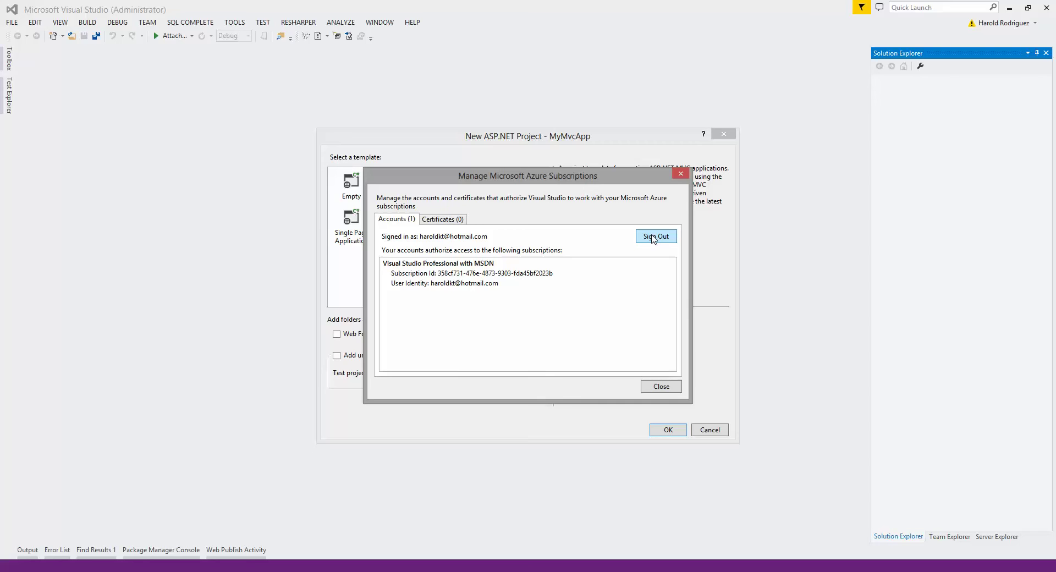
click(662, 387)
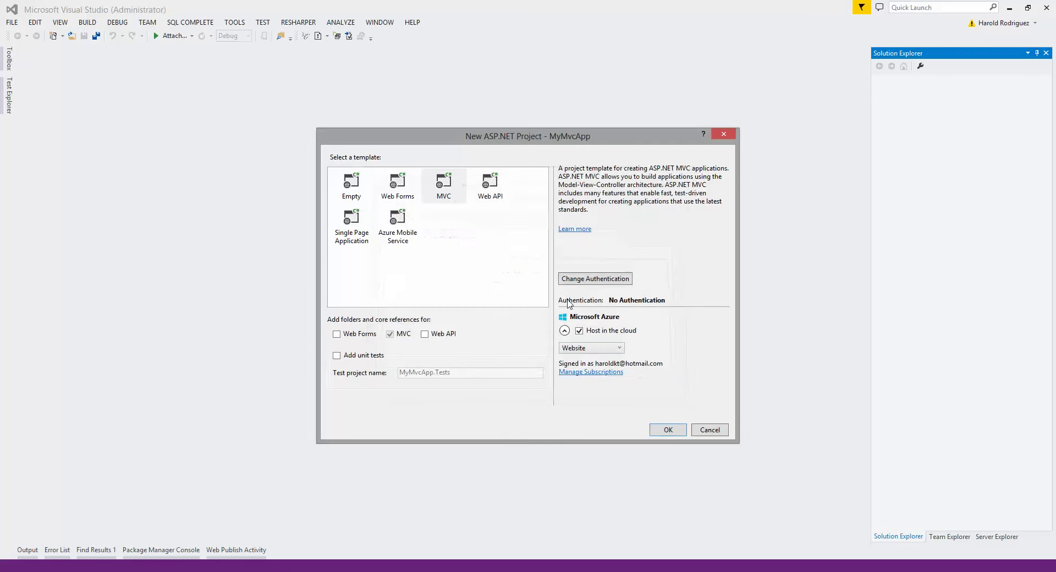
Accept the project options and create its Azure website with the site name MyMvcApp2015, in Australia East with no database
click(668, 431)
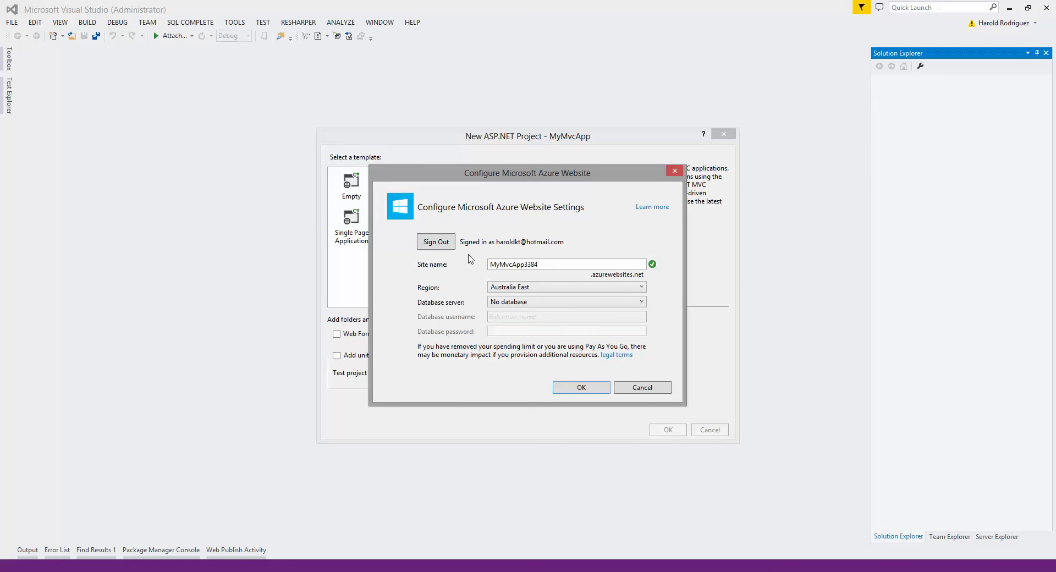
click(451, 269)
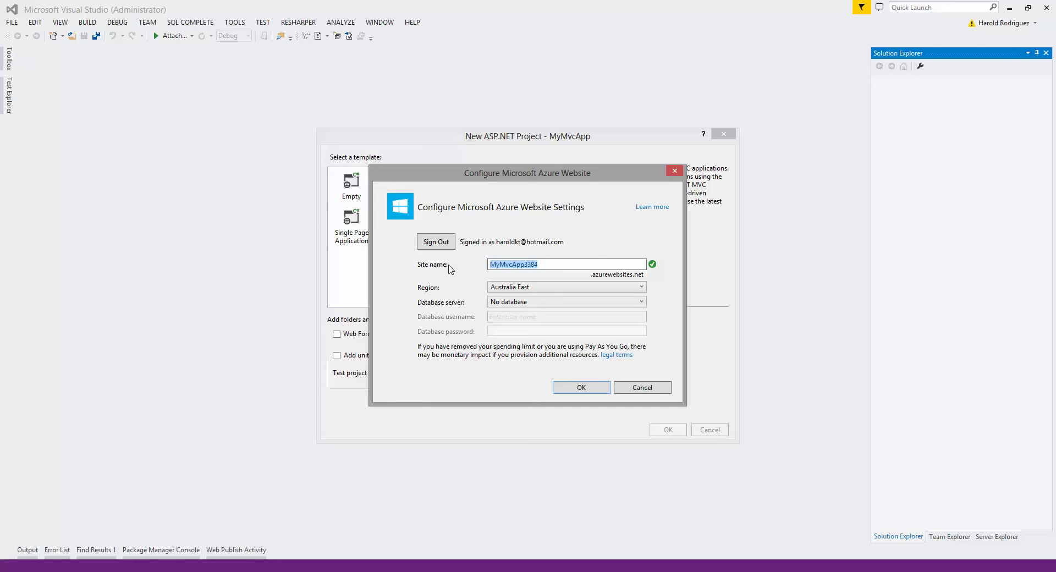
text(MyM)
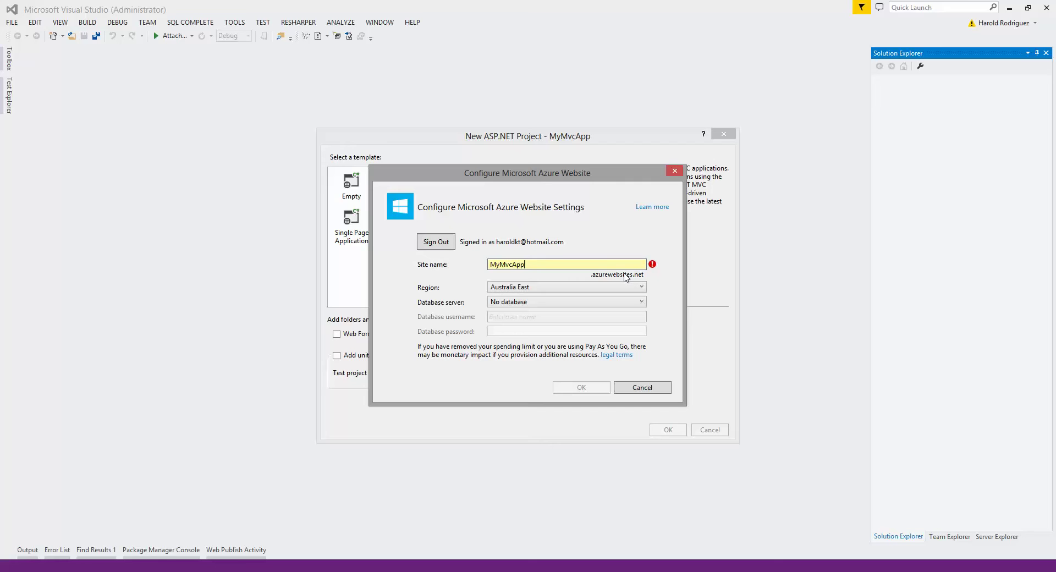
text(vcApp2015)
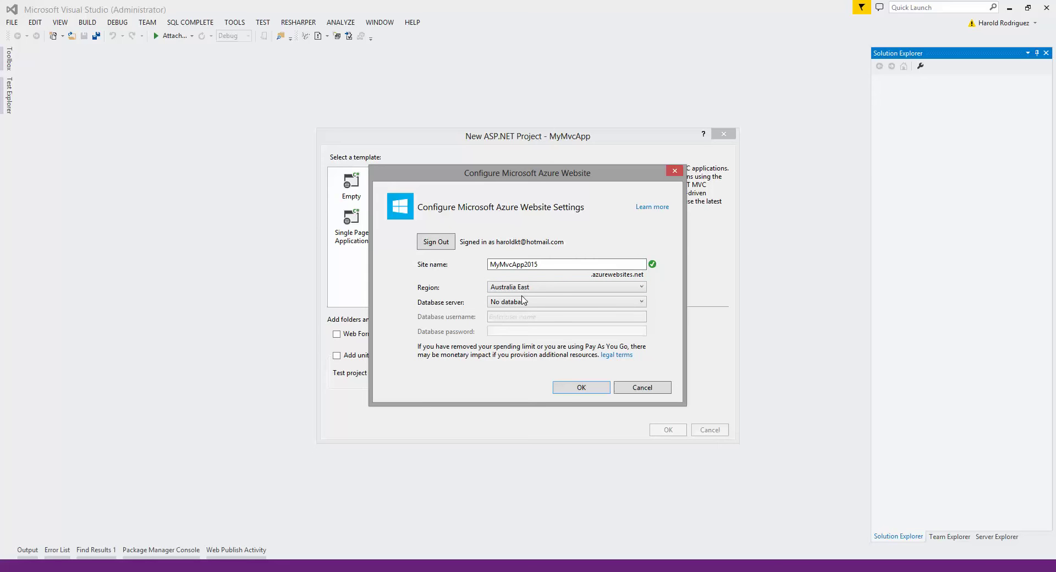
click(575, 387)
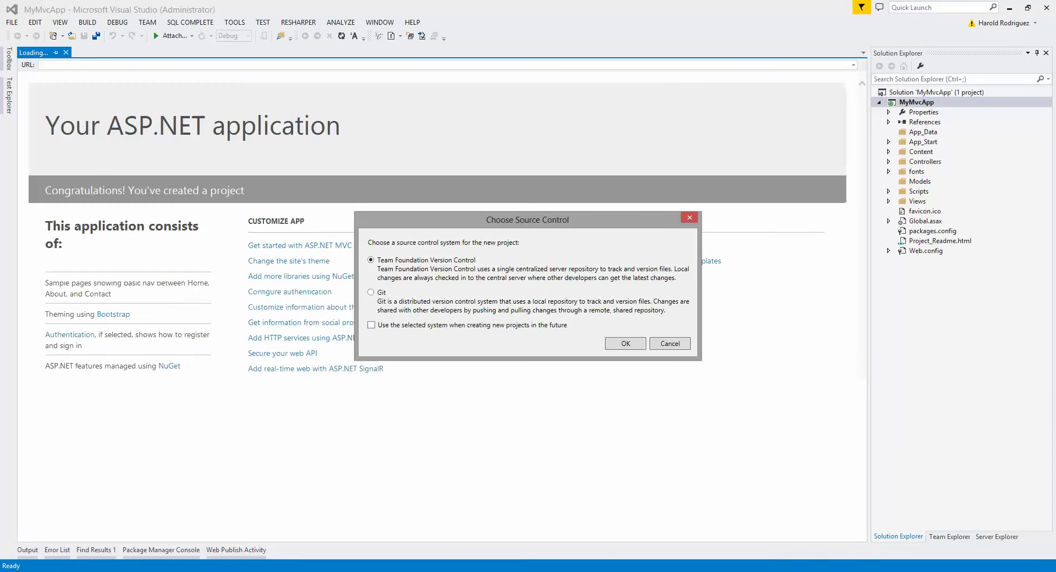
Switch to Chrome and look at the Azure portal's websites list and the Visual Studio Online overview
mouse_move(404, 571)
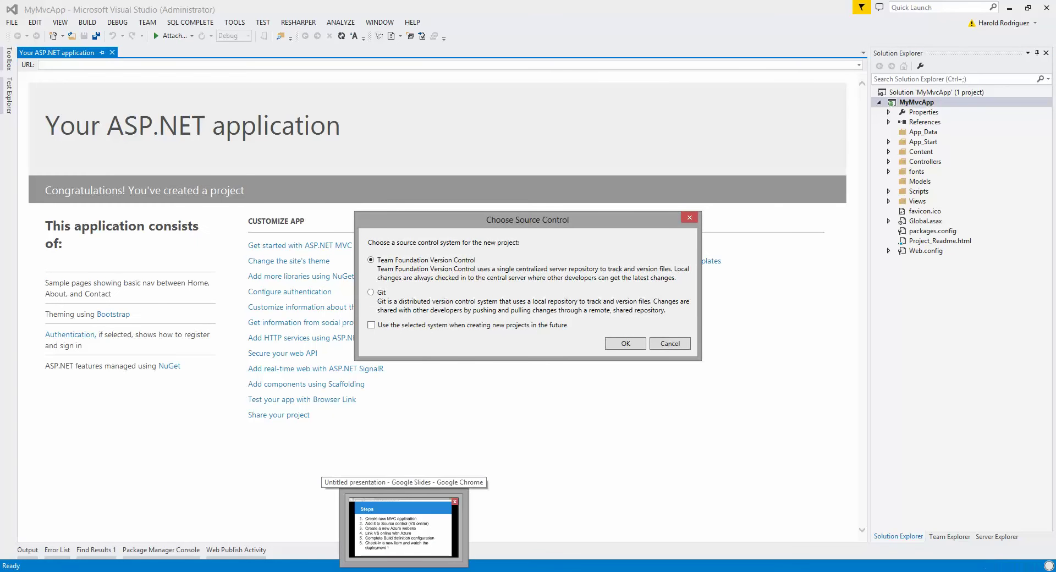
click(405, 527)
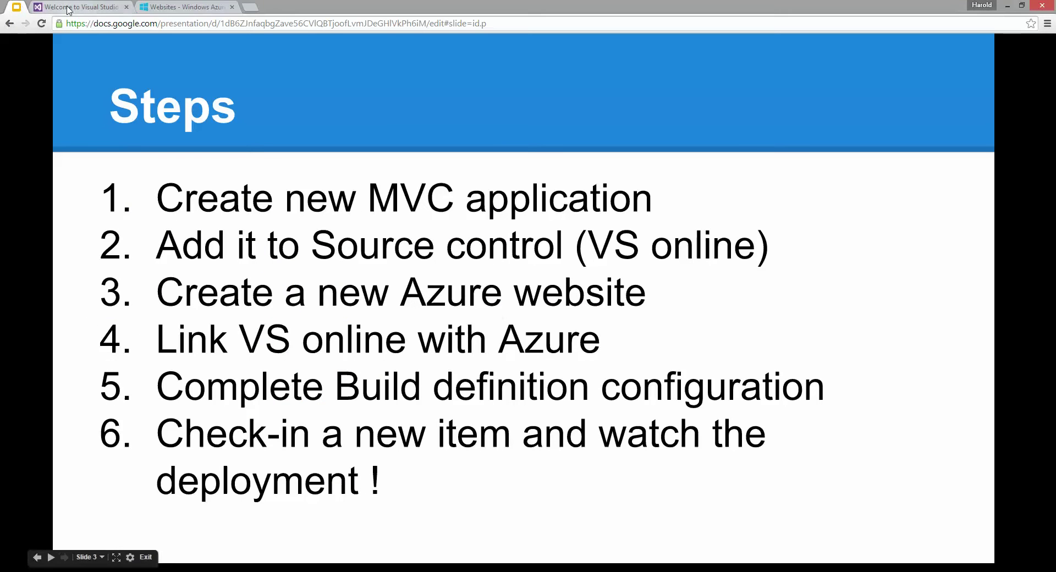
click(187, 7)
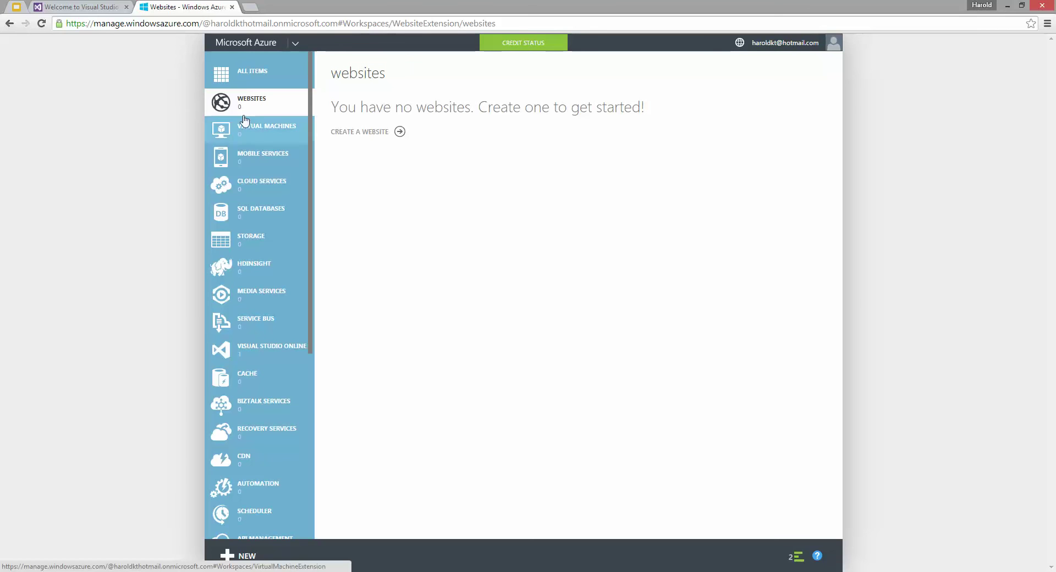
click(88, 8)
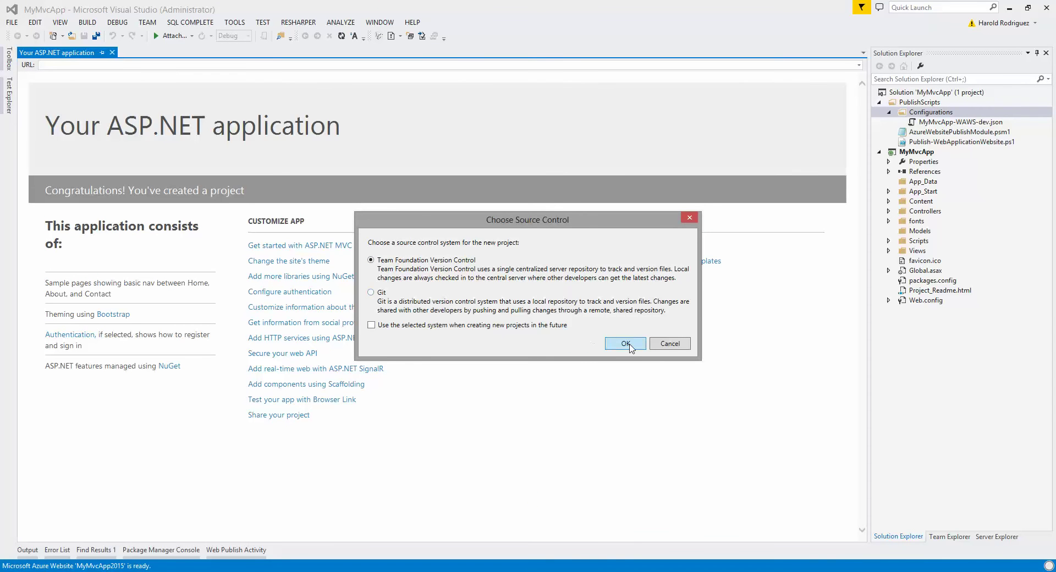
Add the solution to Team Foundation Version Control under the MyMvcApplication team project, in the solution folder MyMvcApp
click(626, 344)
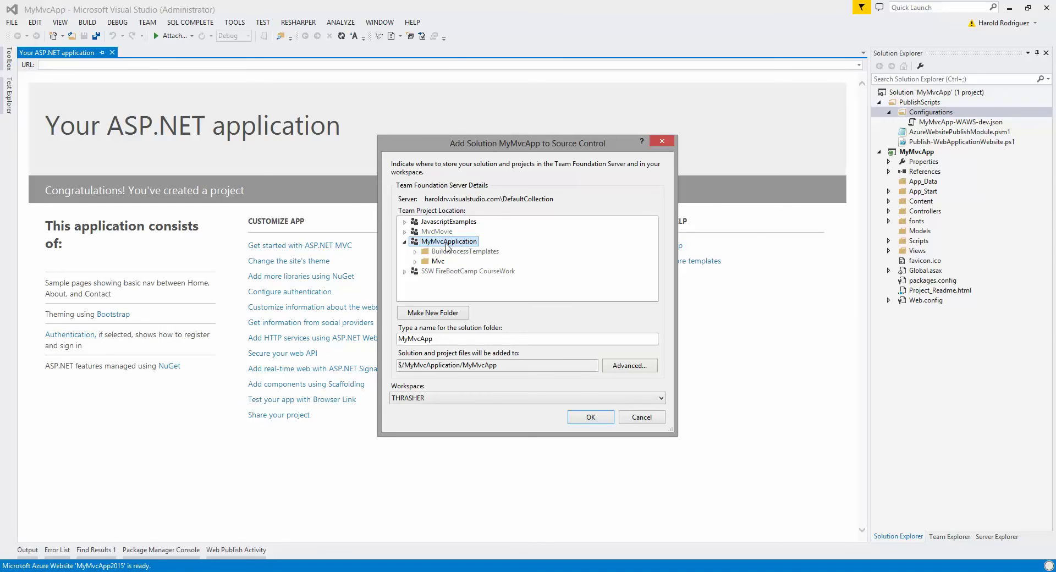
click(582, 421)
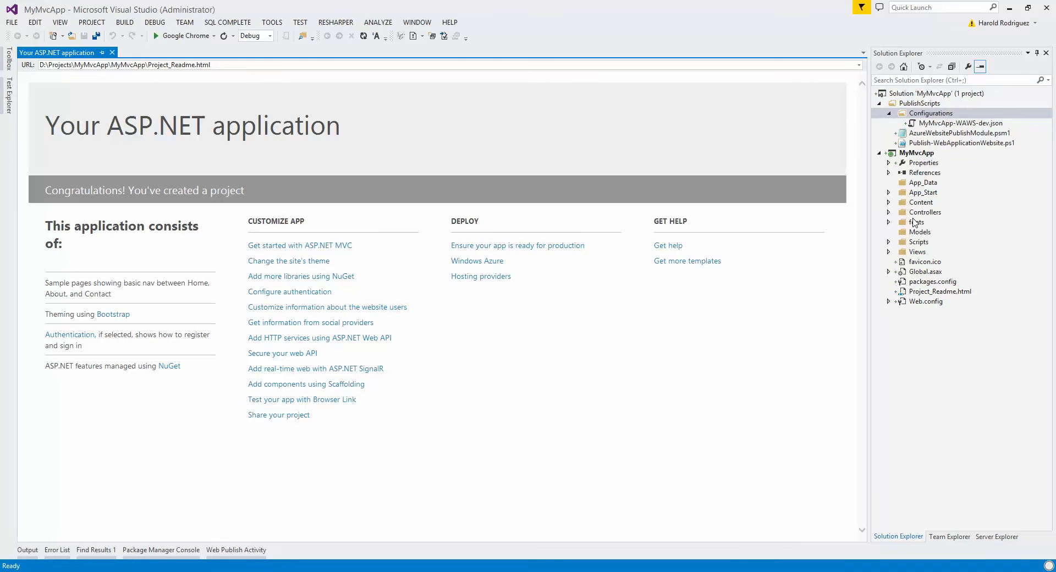
Check in the solution's pending changes with the comment "Initial set up", associated with work item 9
right_click(906, 94)
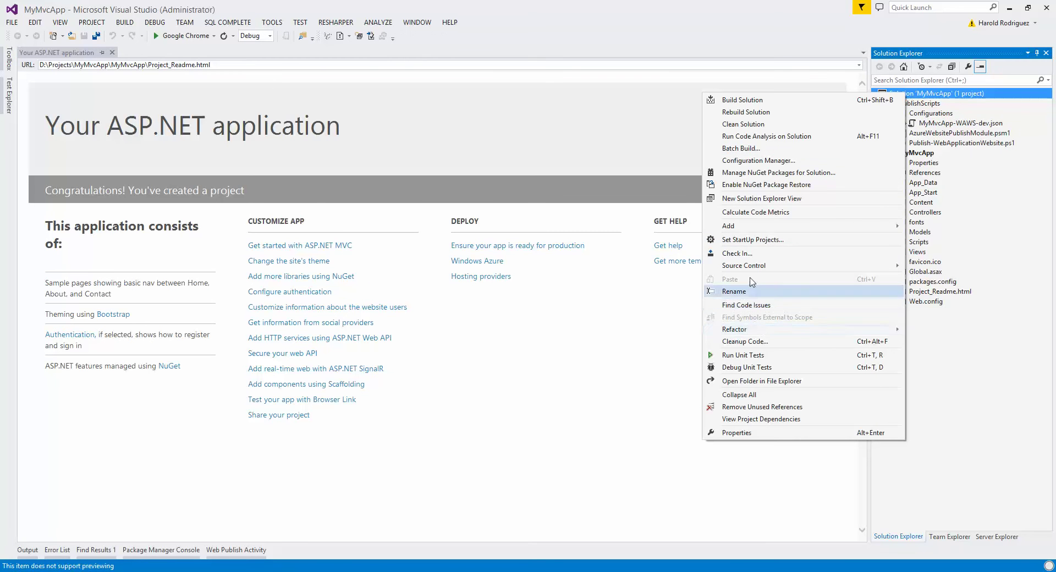
click(781, 253)
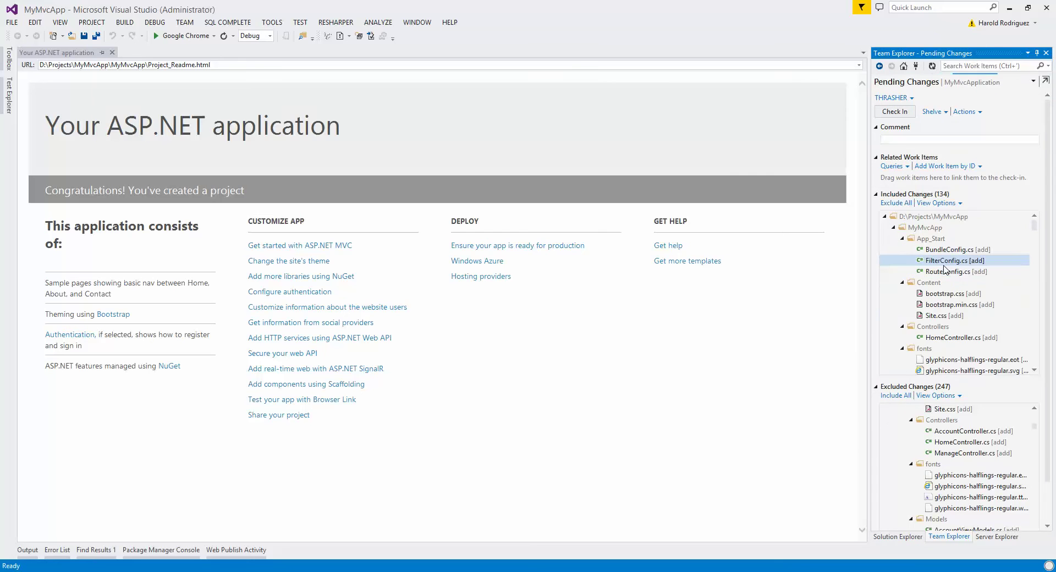
click(906, 138)
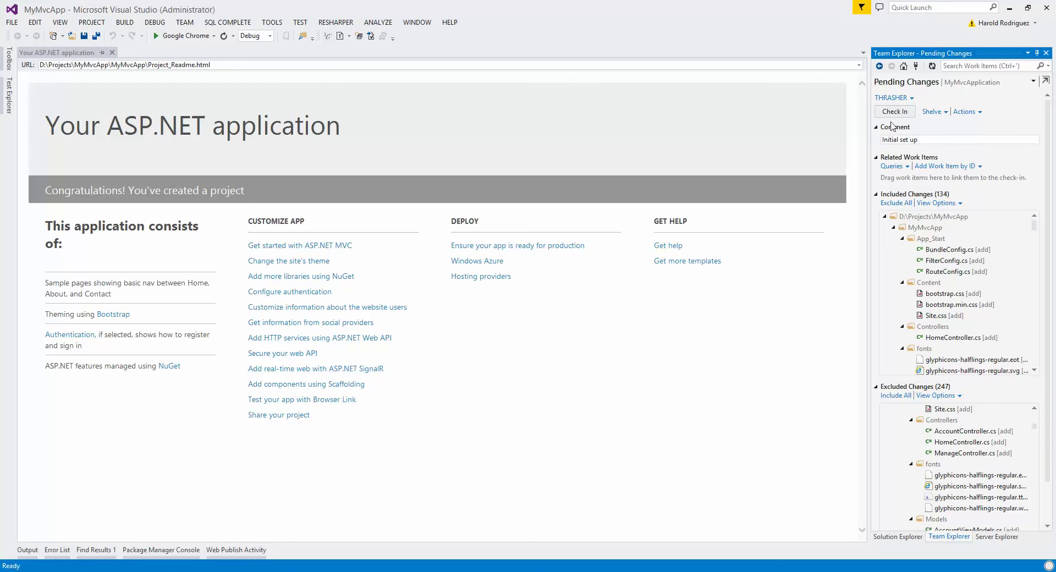
click(945, 166)
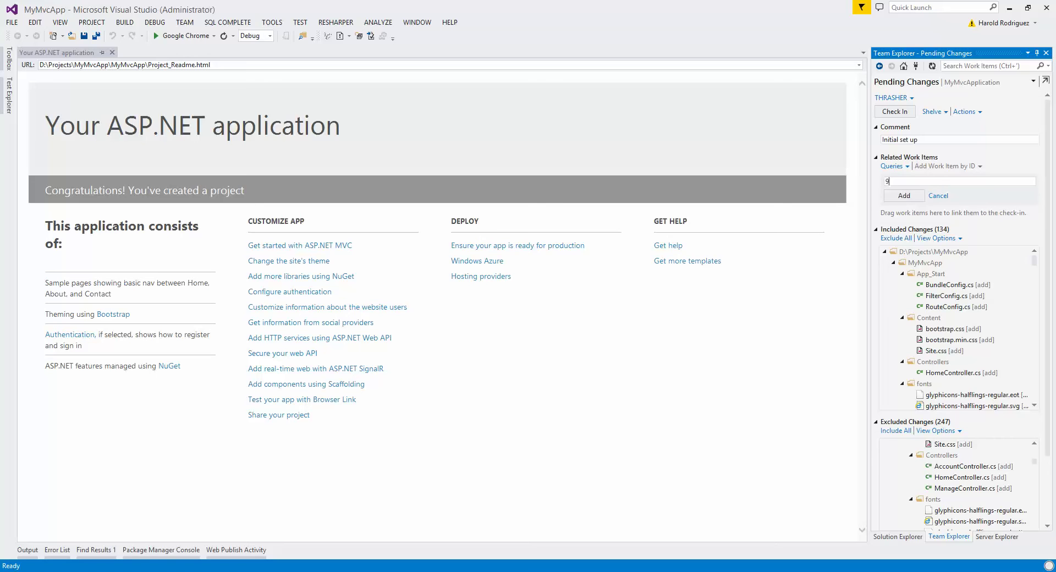
text(9)
click(904, 195)
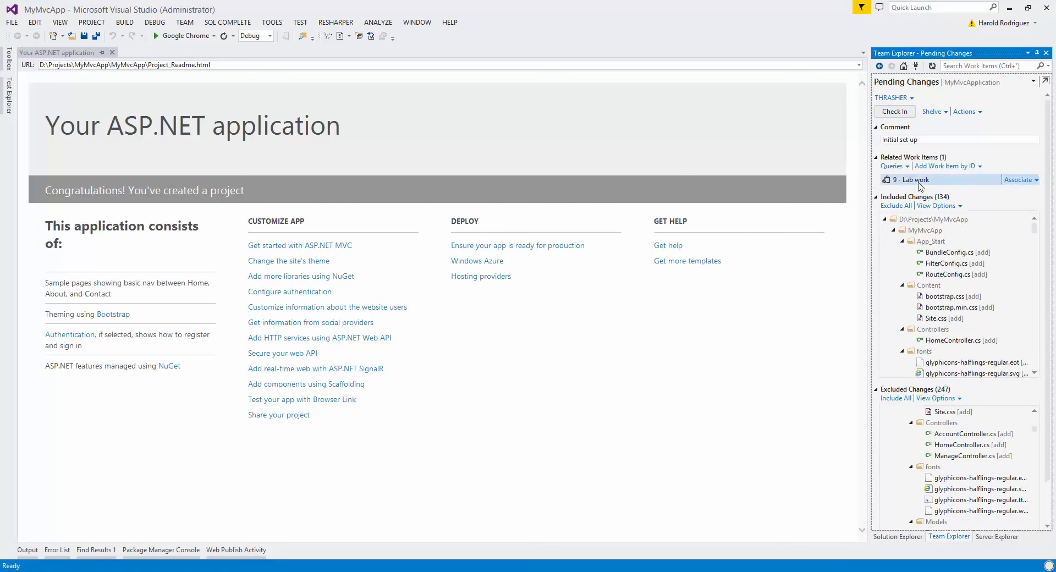
click(895, 112)
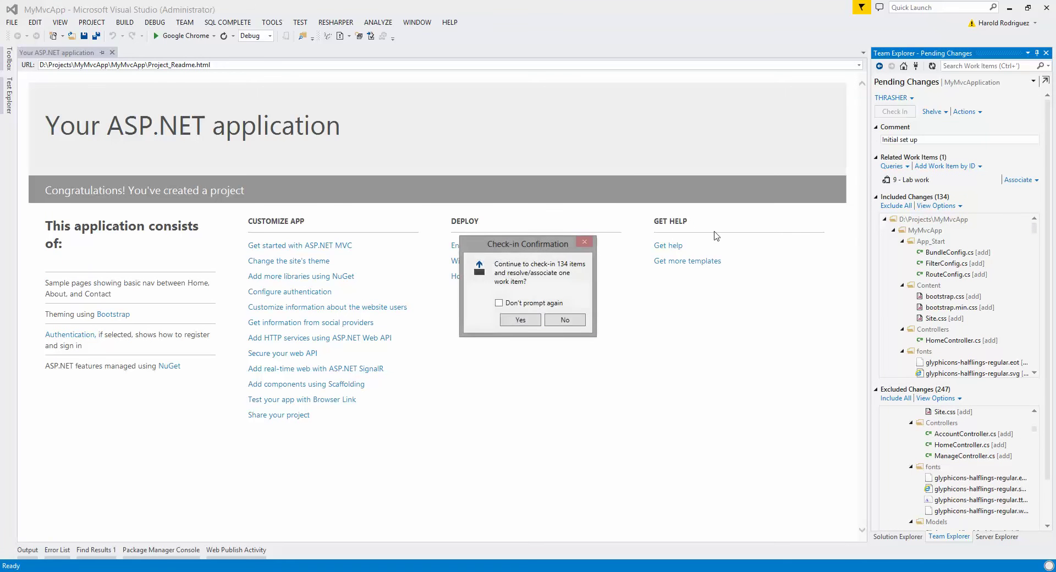
click(521, 319)
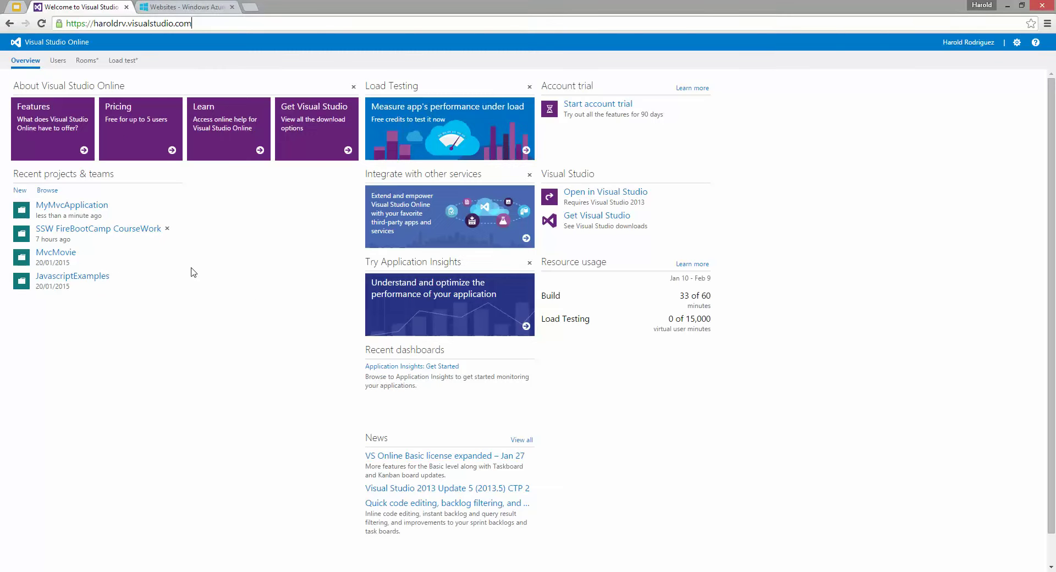
Refresh the Azure portal's websites list in Chrome and look at the check-in progress in Visual Studio while it loads
click(227, 7)
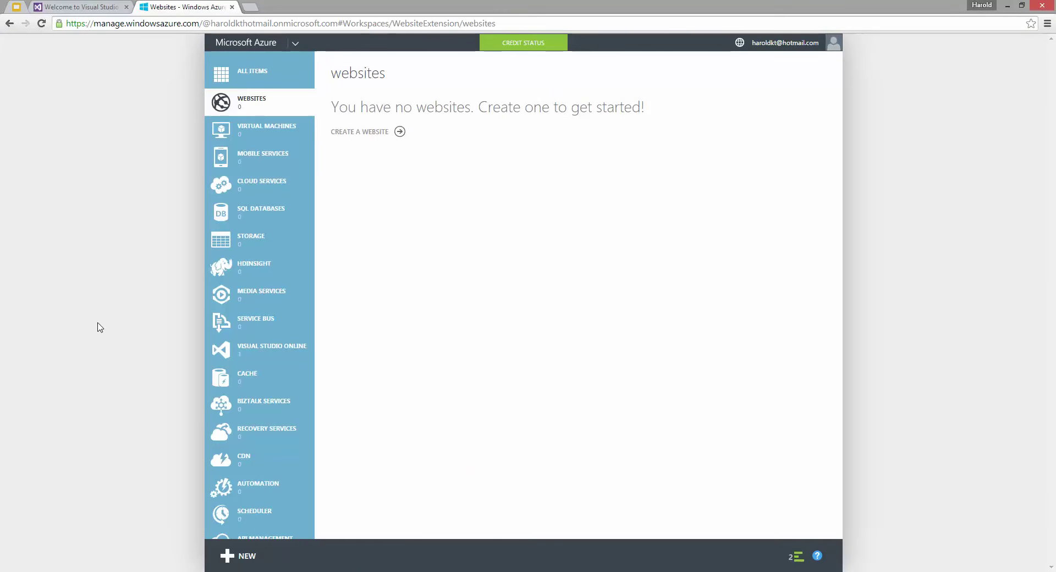
key(F5)
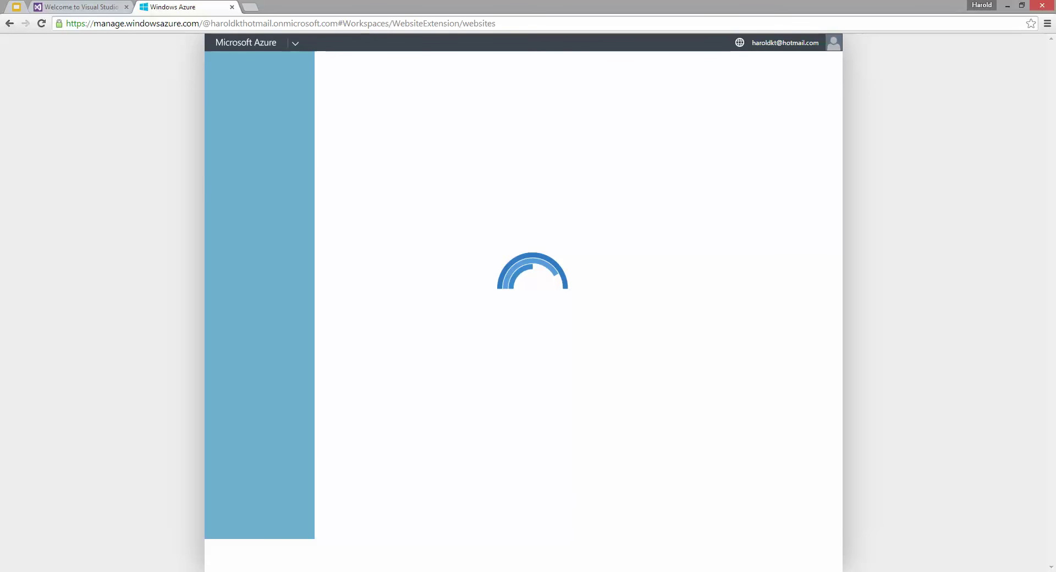
click(314, 527)
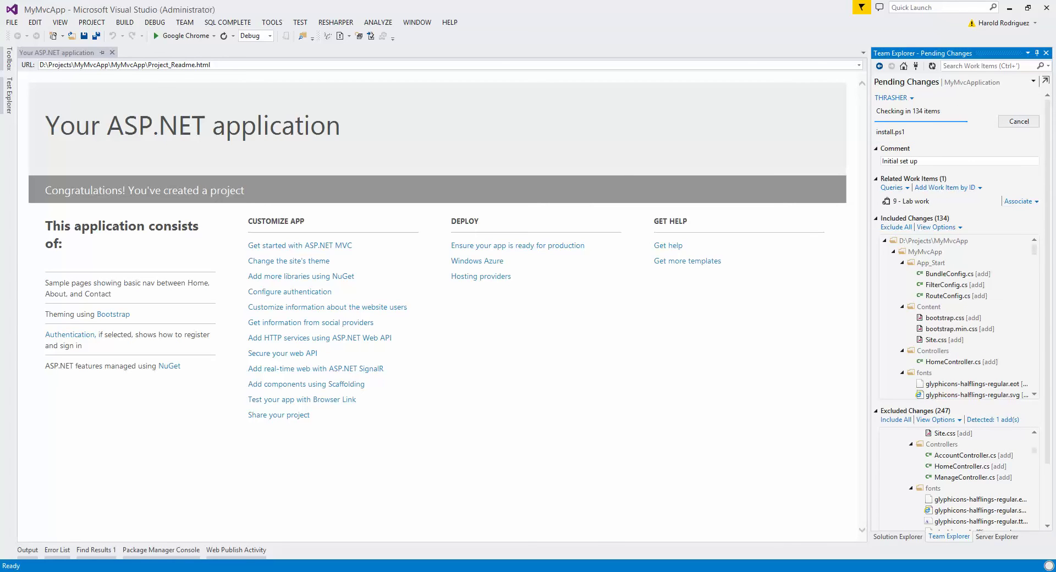
key(alt+Tab)
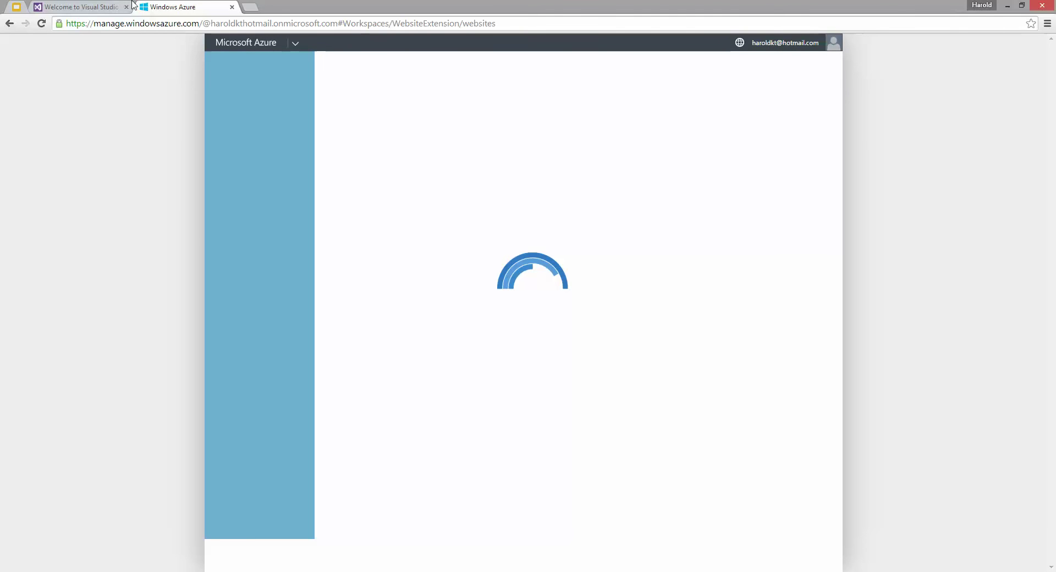
click(42, 23)
click(77, 7)
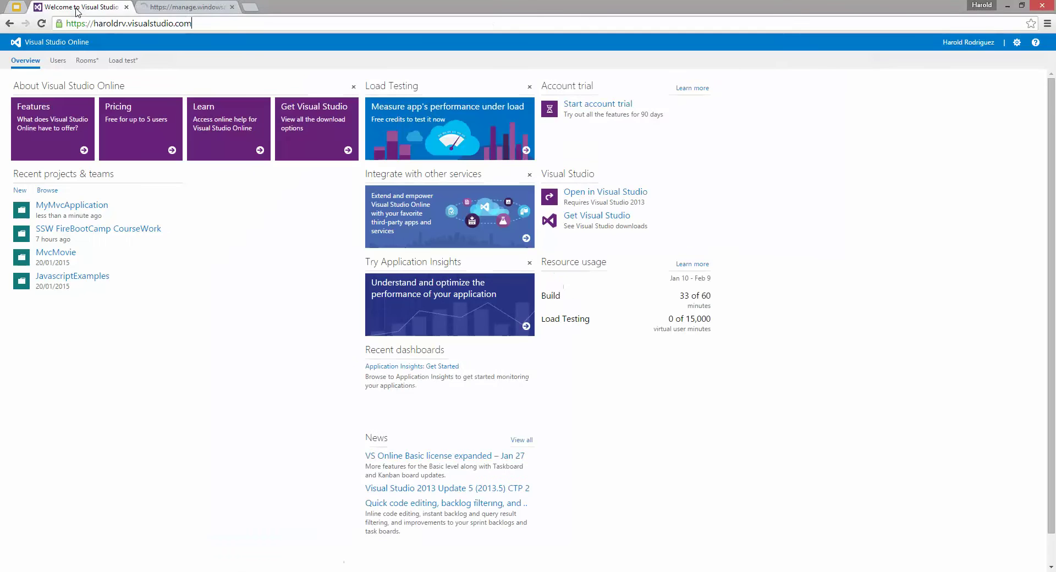
click(185, 6)
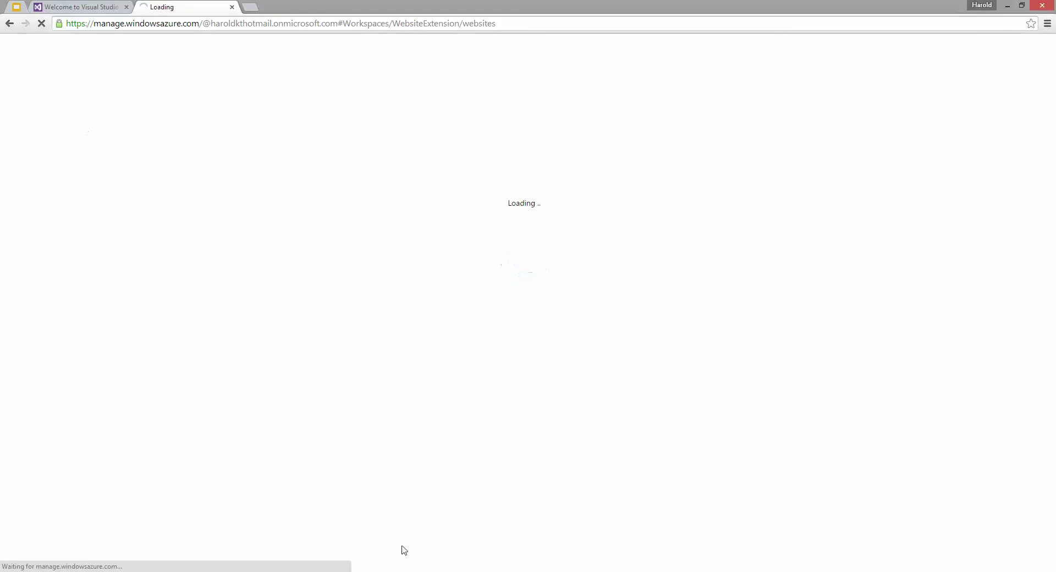
click(352, 571)
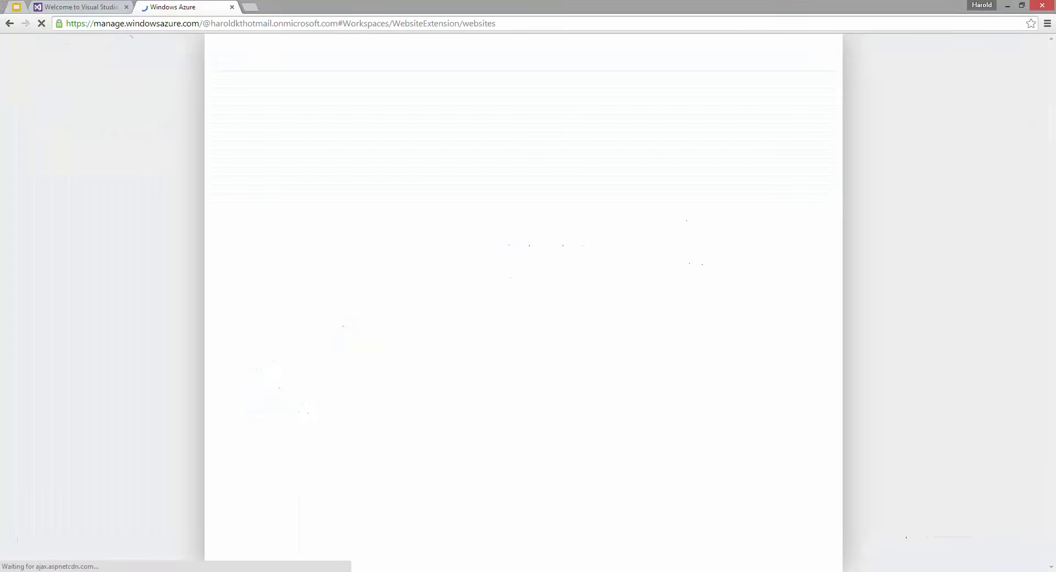
click(22, 9)
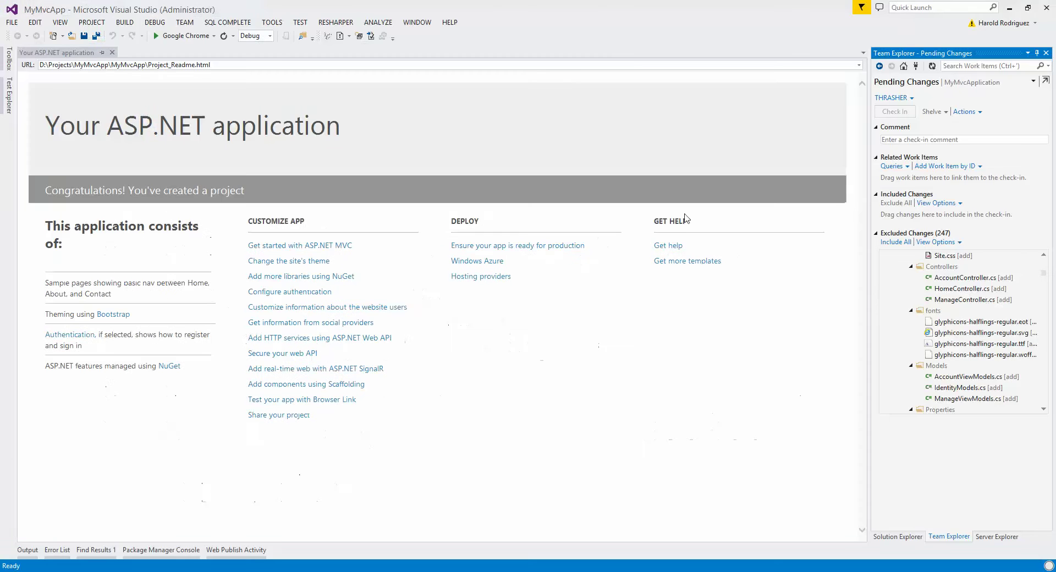
Show the MyMvcApp solution tree in Visual Studio and collapse its PublishScripts folder
click(897, 536)
click(879, 103)
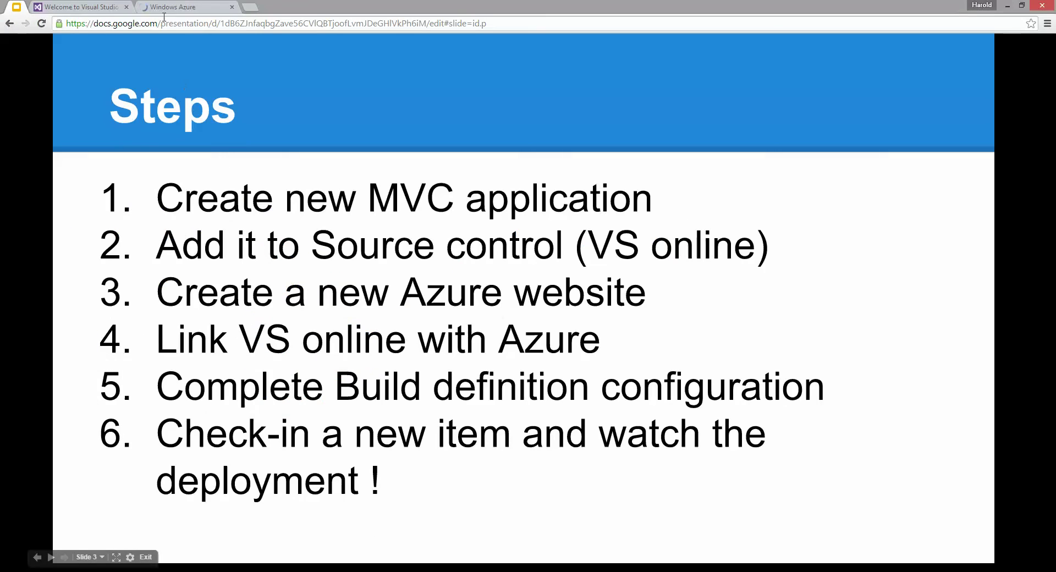
Return to the Azure portal in Chrome and open the live site of MyMvcApp2015 from the websites list
click(177, 7)
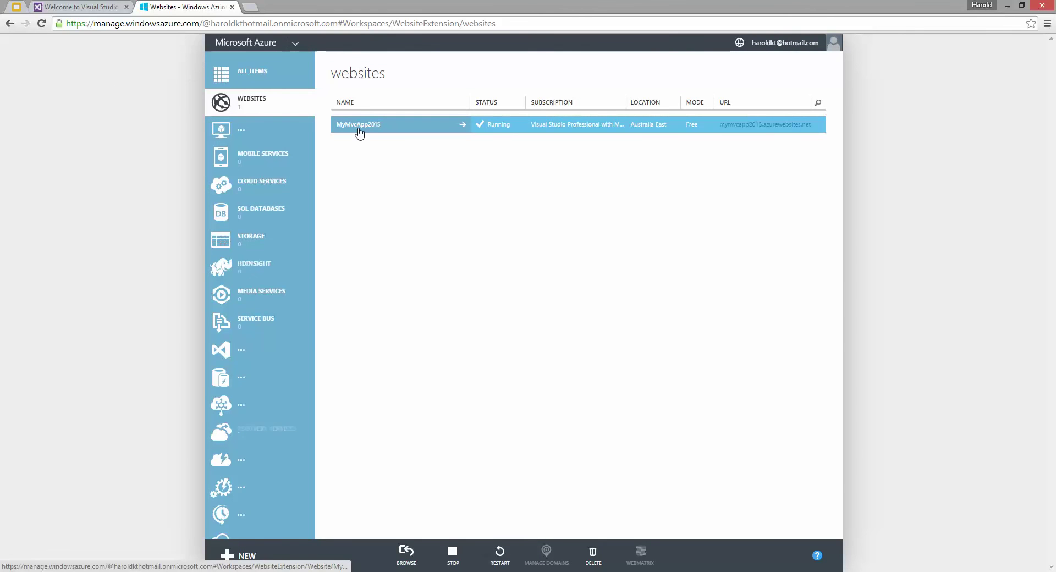
click(766, 128)
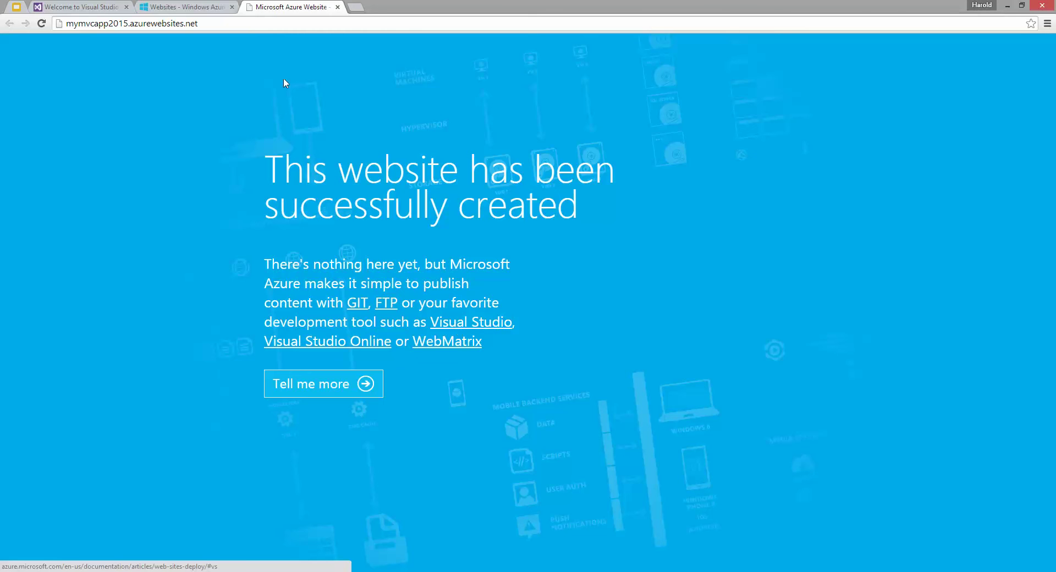
Close the live site, glance at the Steps slide, and start MyMvcApp2015's source control deployment setup with Visual Studio Online in the Azure portal
click(338, 7)
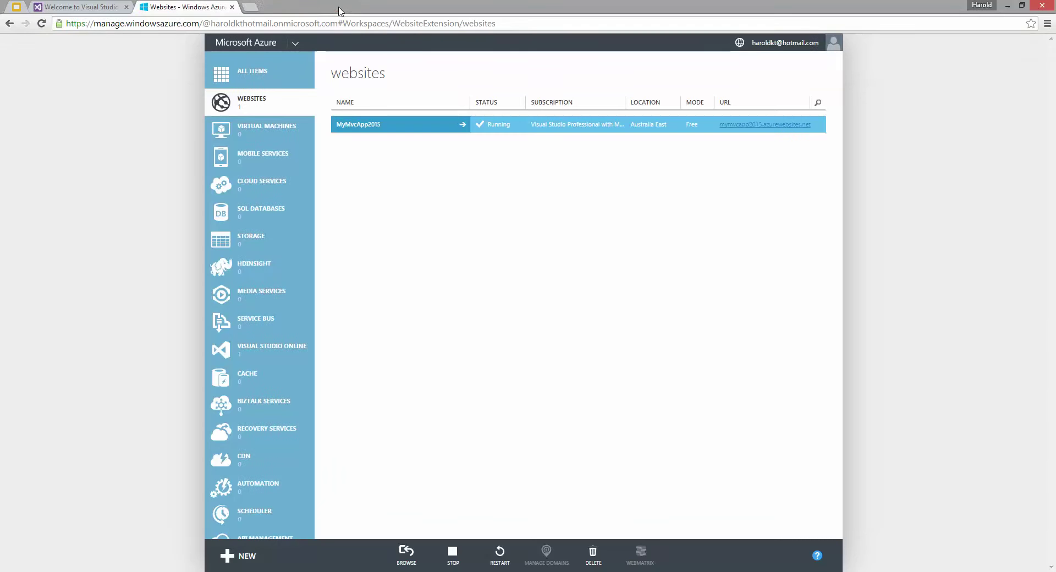
click(16, 6)
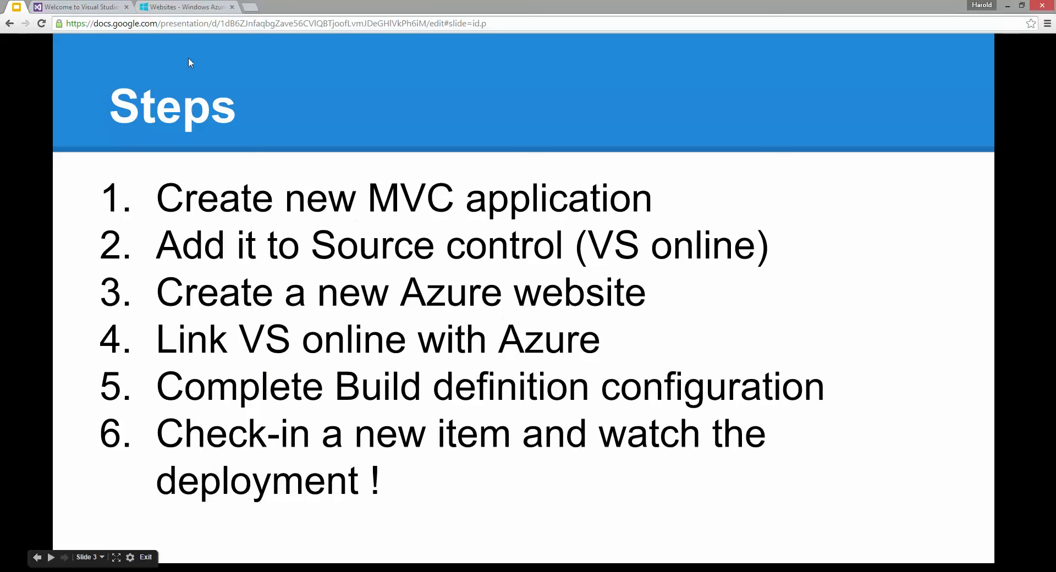
click(177, 8)
click(396, 128)
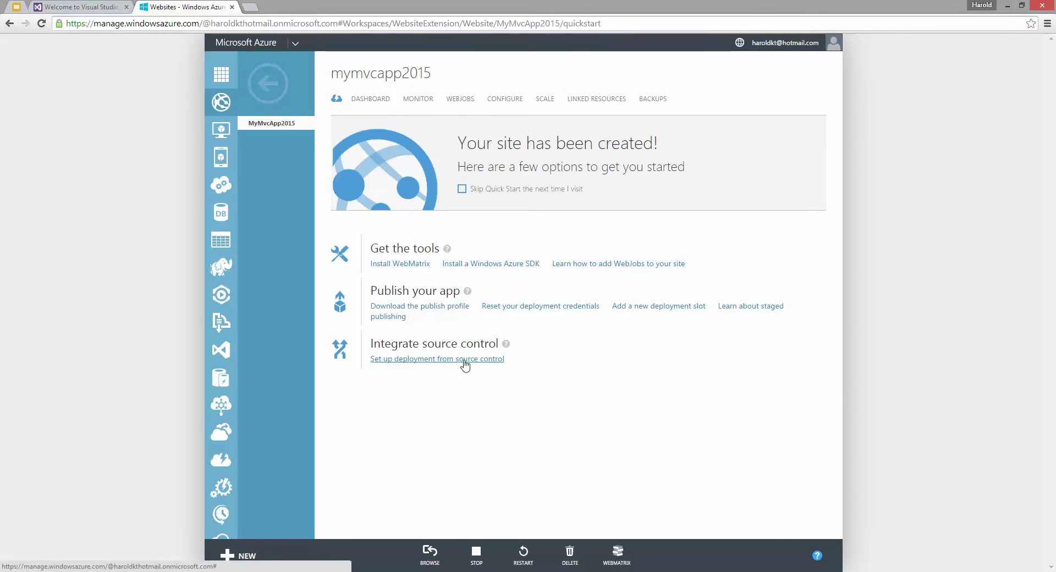
click(454, 363)
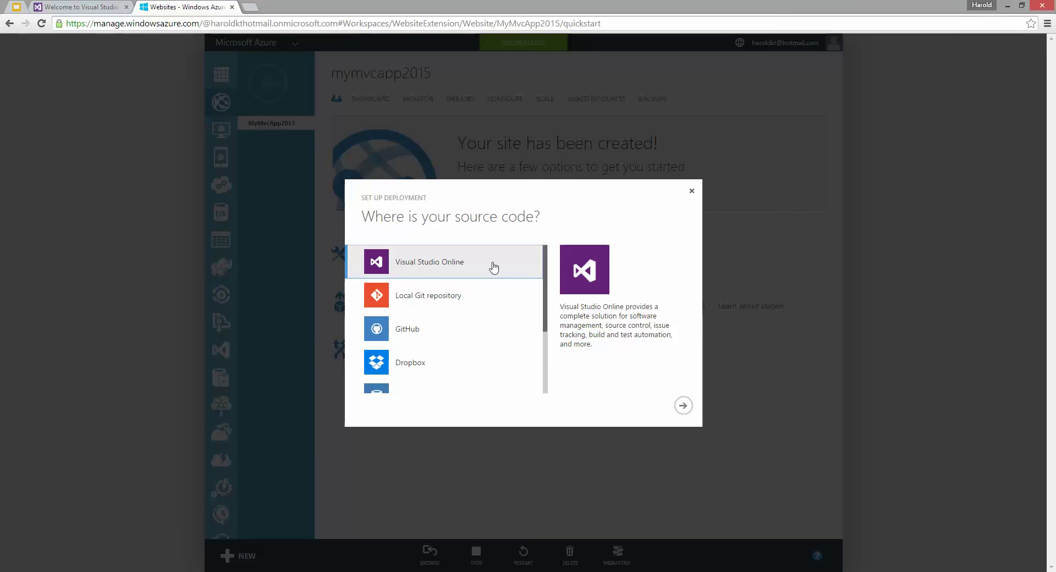
click(684, 407)
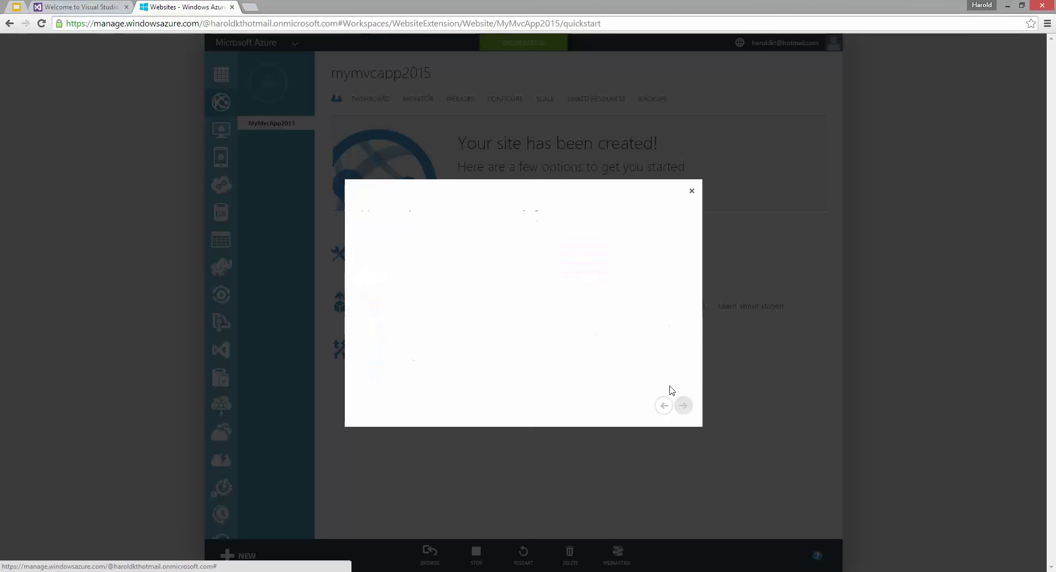
Authorize the deployment connection with the account name copied from the Visual Studio Online page's address, and accept the connection request
click(404, 268)
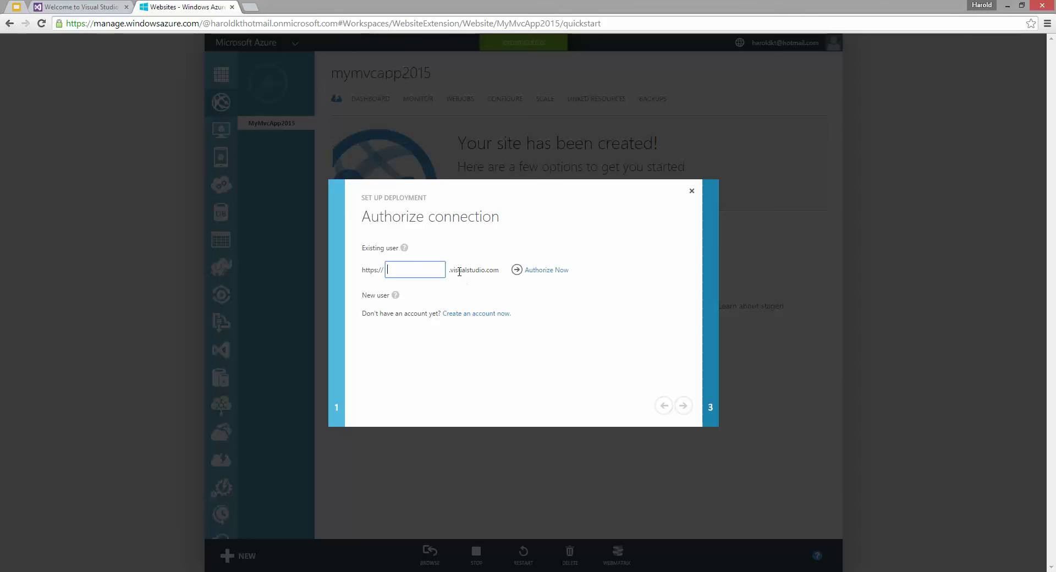
click(92, 9)
double_click(108, 24)
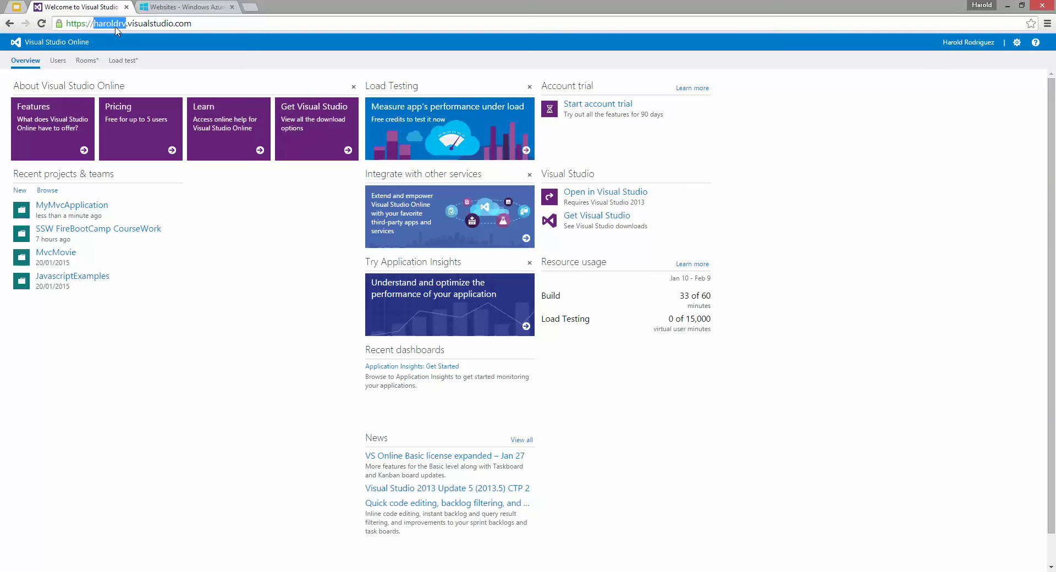
key(ctrl+c)
key(ctrl+Tab)
click(416, 269)
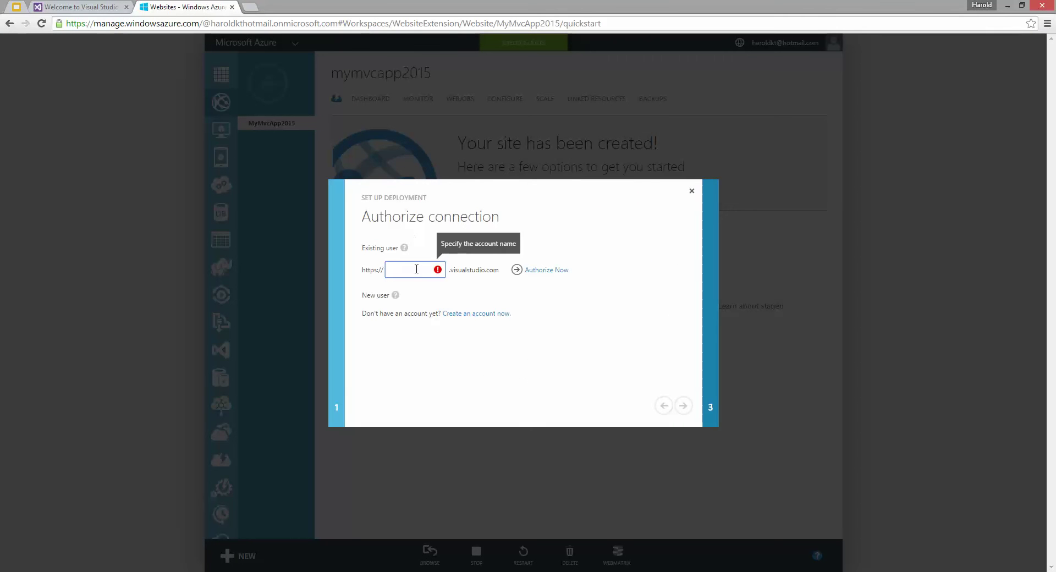
key(ctrl+v)
click(536, 275)
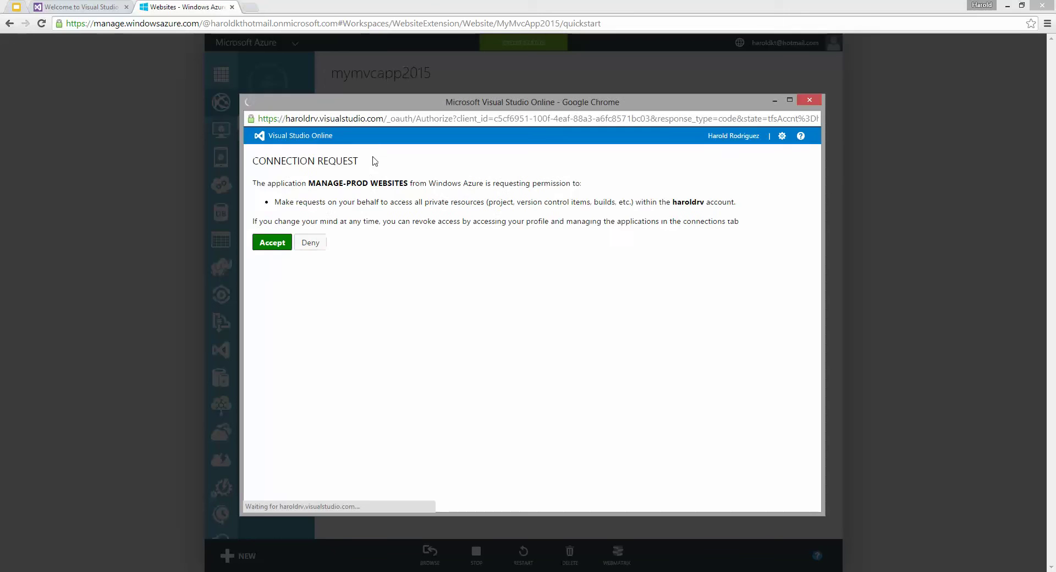
click(282, 243)
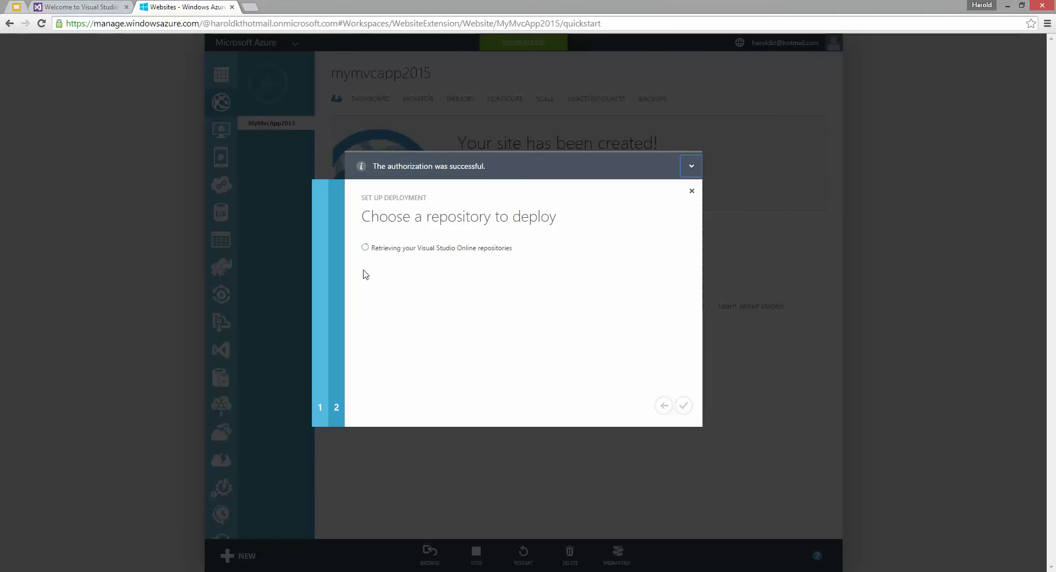
Choose MyMvcApplication as the repository to deploy and complete the deployment setup
click(434, 263)
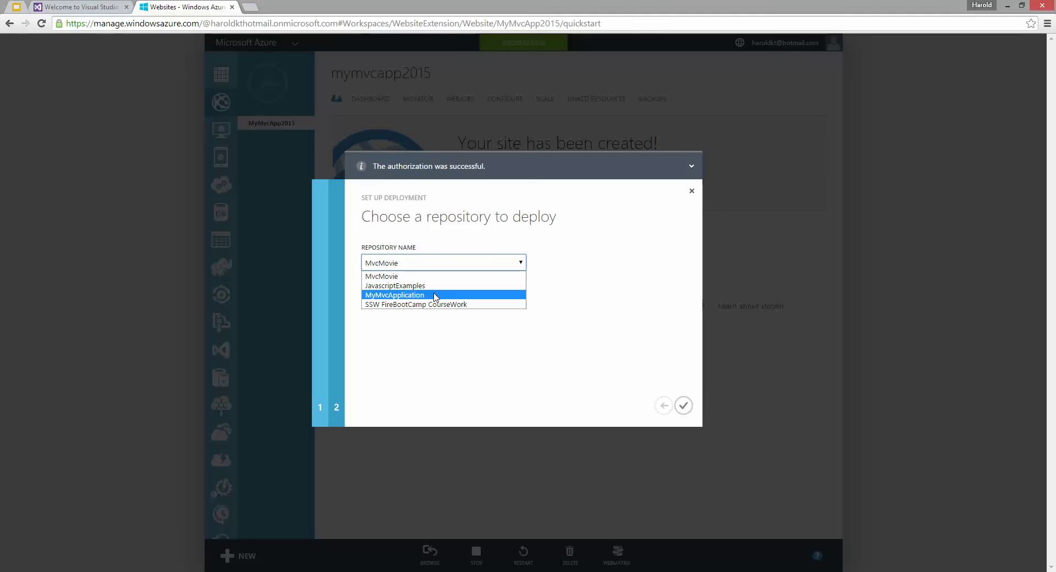
click(404, 296)
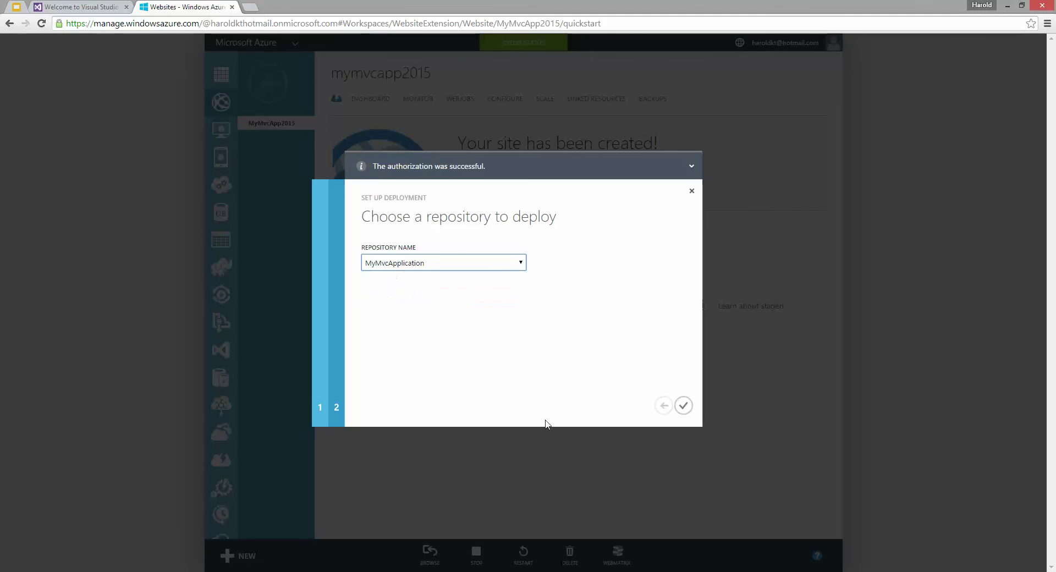
click(683, 406)
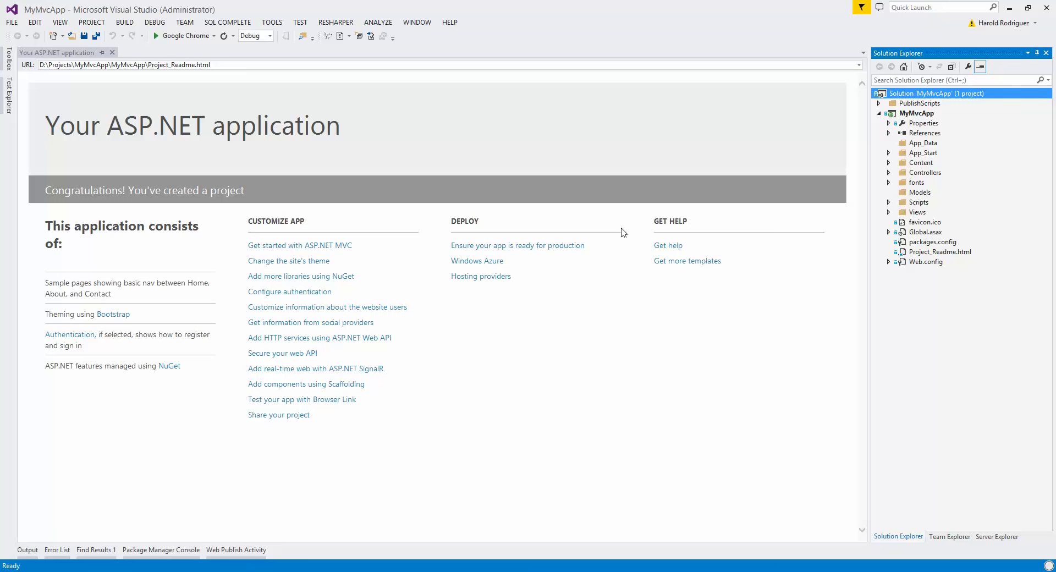
Open the MyMvcApp2015_CD build definition for editing from the team project's builds in Visual Studio
click(962, 540)
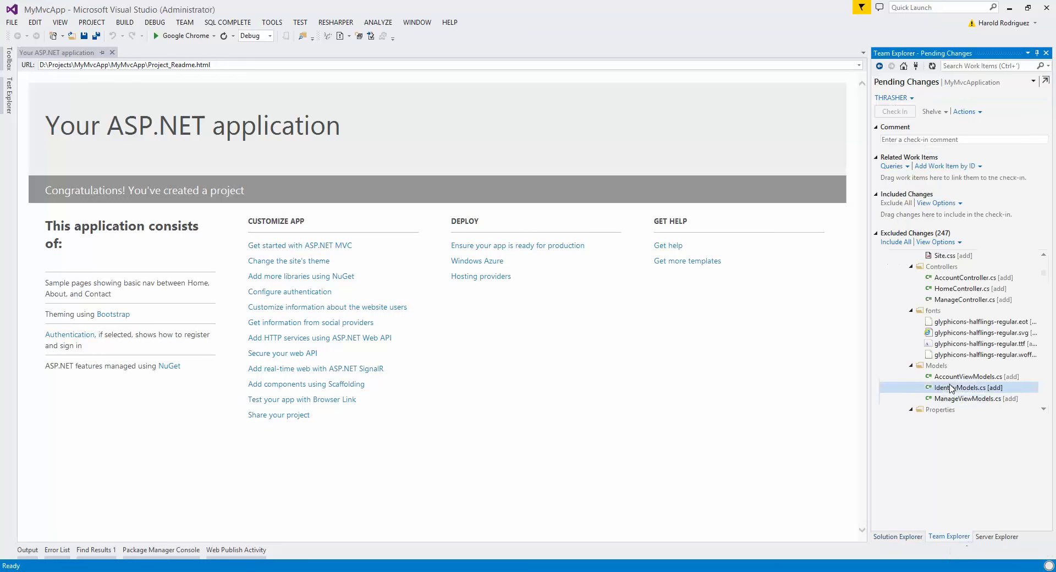
click(904, 68)
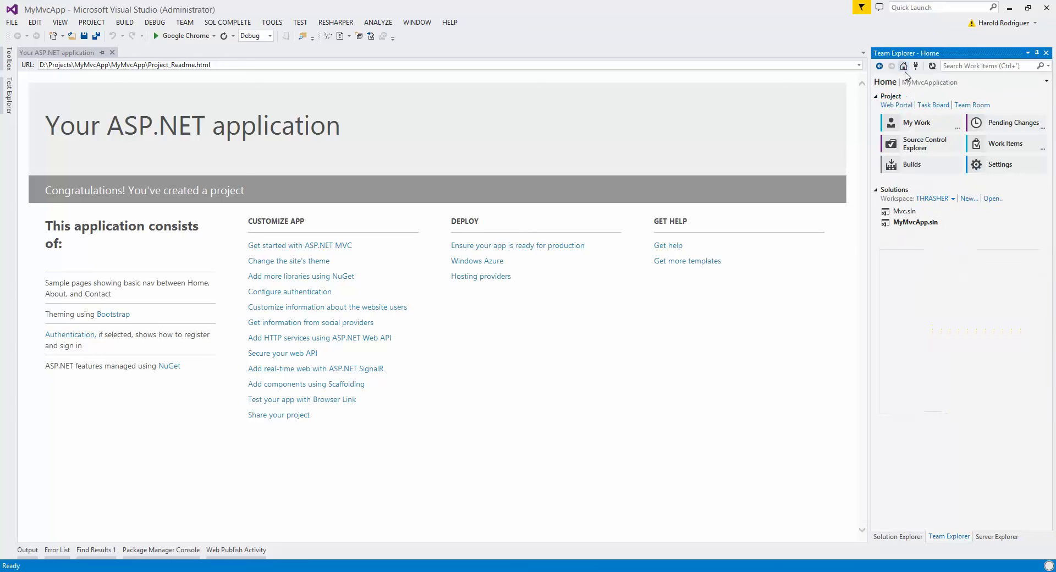
click(941, 167)
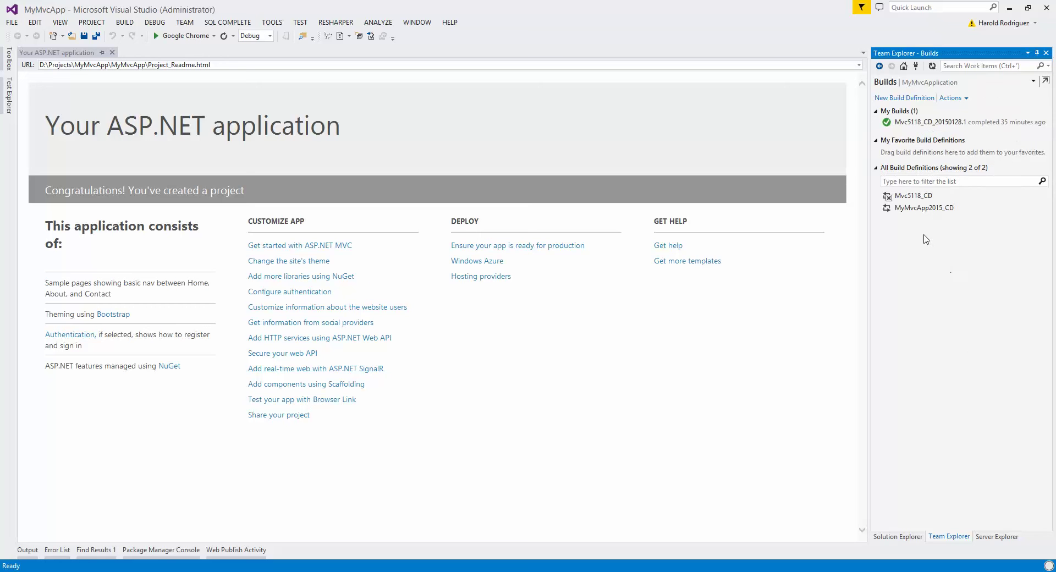
mouse_move(912, 211)
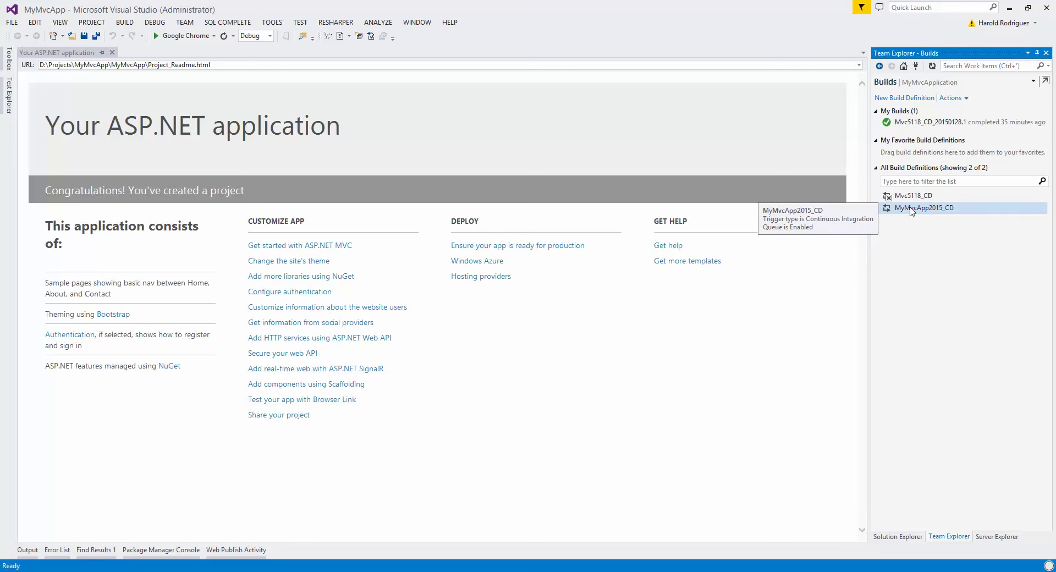
click(941, 212)
right_click(942, 212)
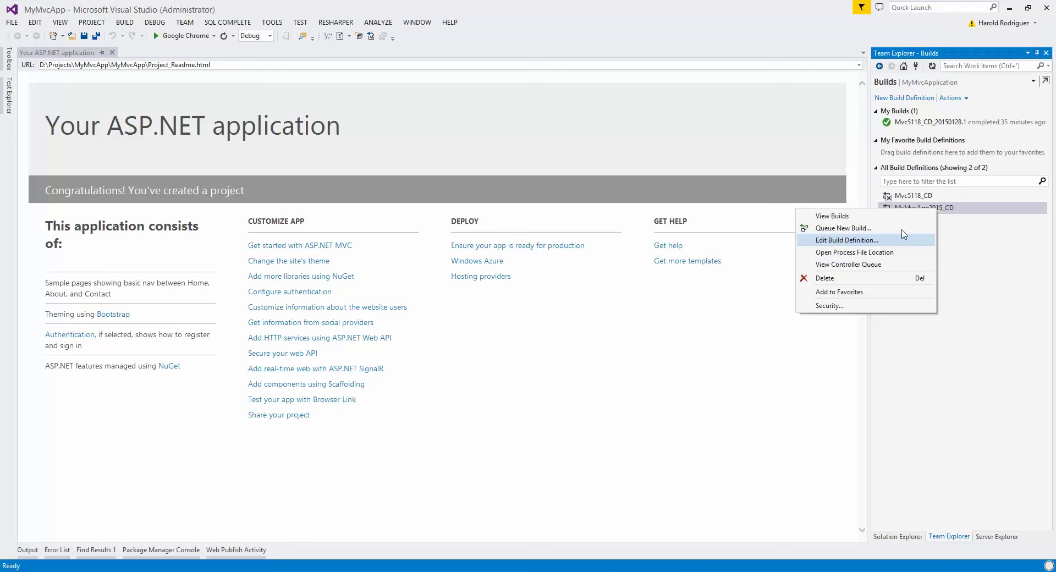
click(868, 242)
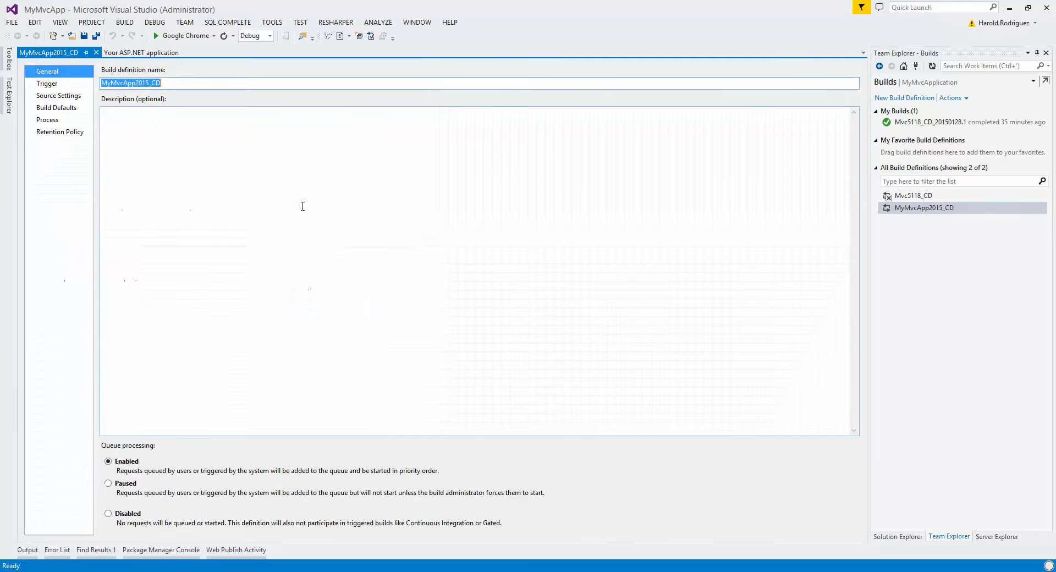
Examine the build definition's trigger, source settings, build defaults and process parameters, including the project path and deployment options
click(57, 85)
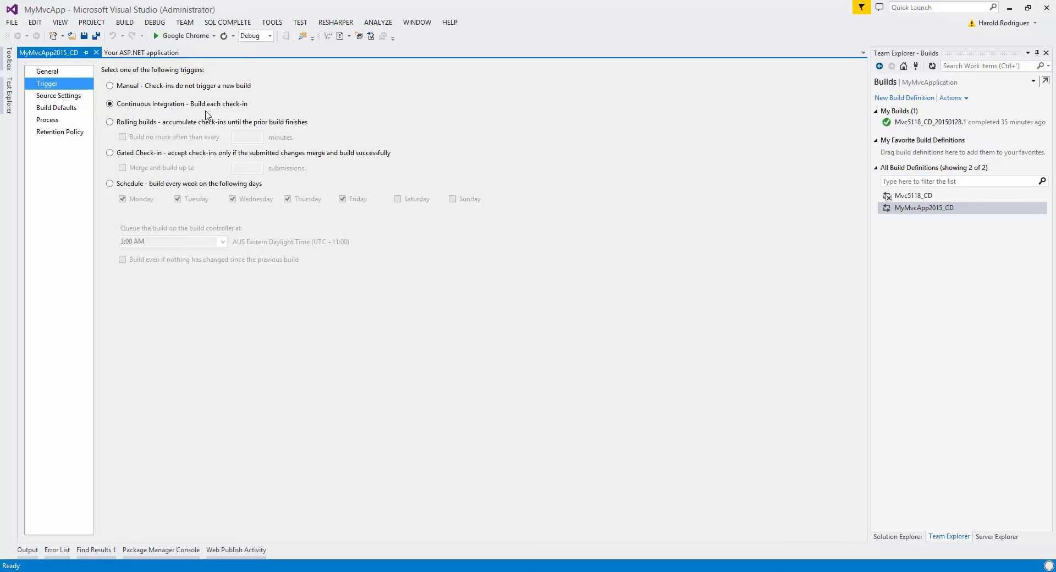
click(85, 95)
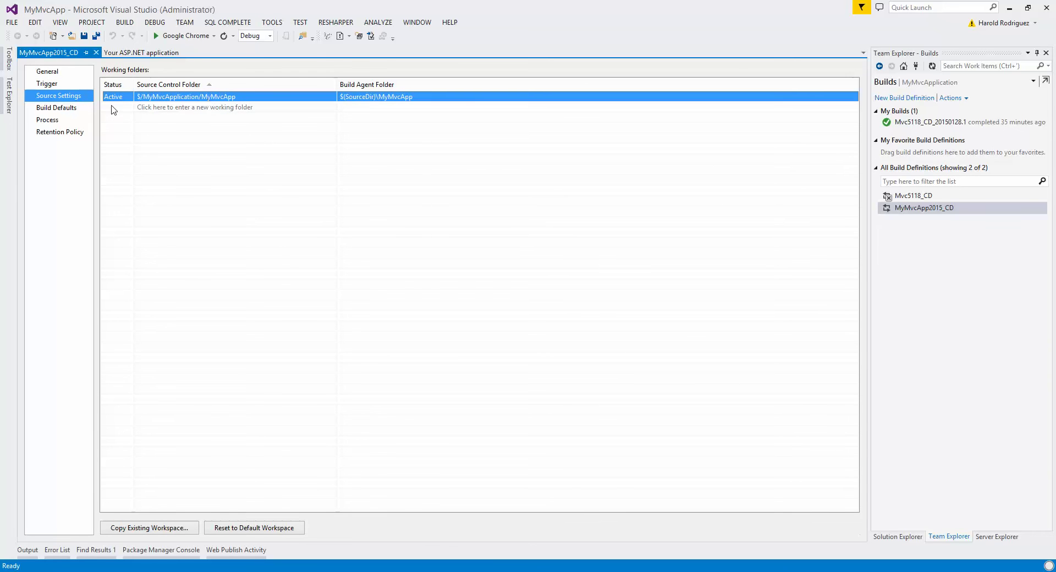
click(79, 110)
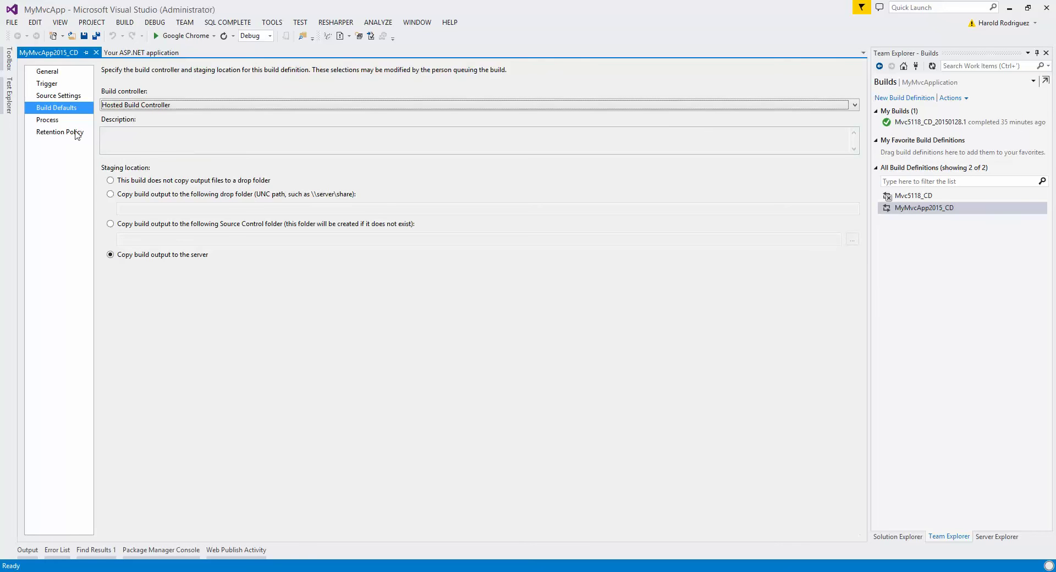
click(57, 121)
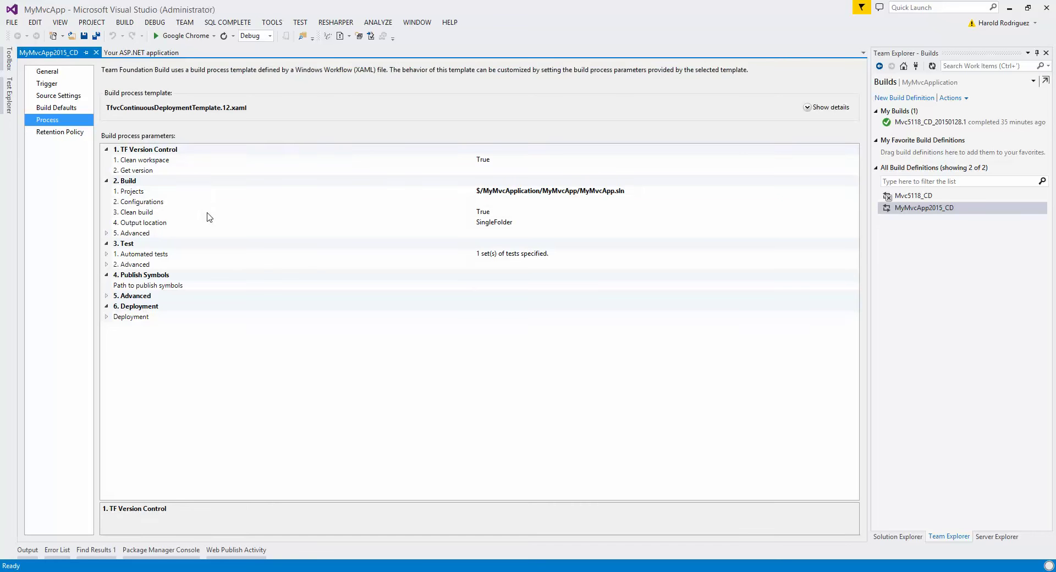
click(659, 191)
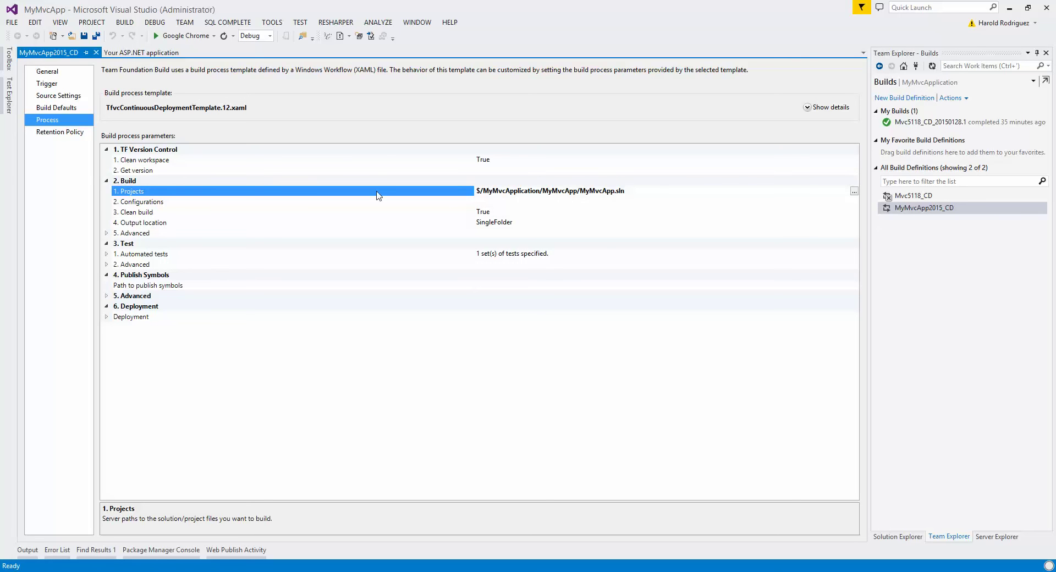
click(107, 318)
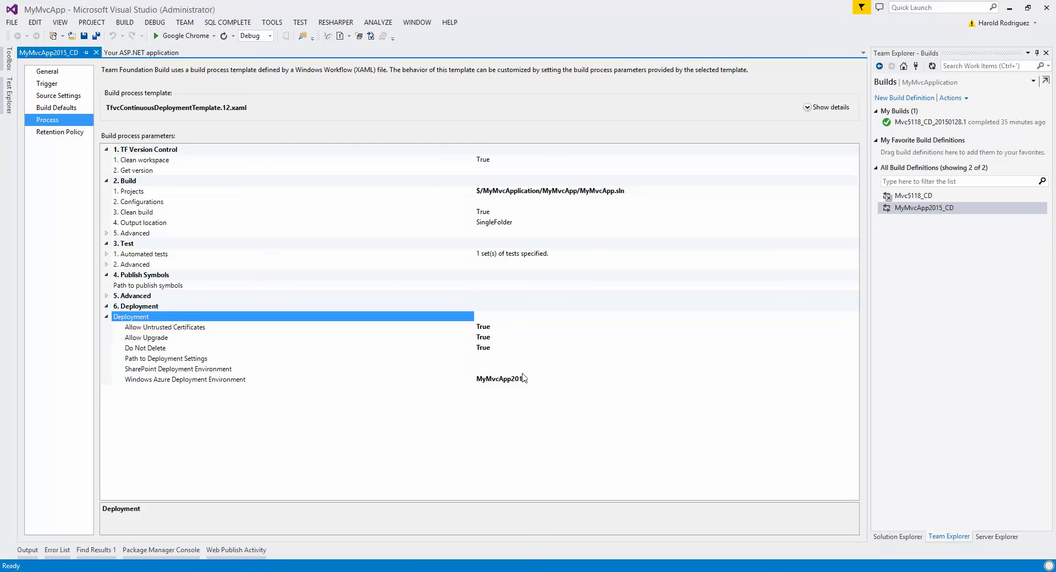
Return to the build definition's general settings, save it, and glance at the Steps slide in Chrome before resuming in Visual Studio
click(55, 74)
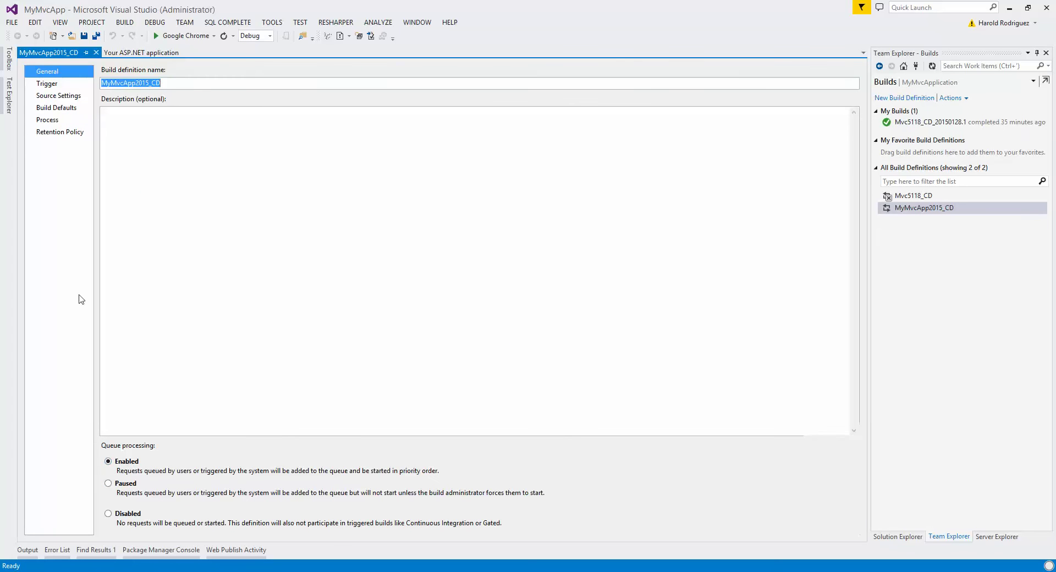
click(96, 37)
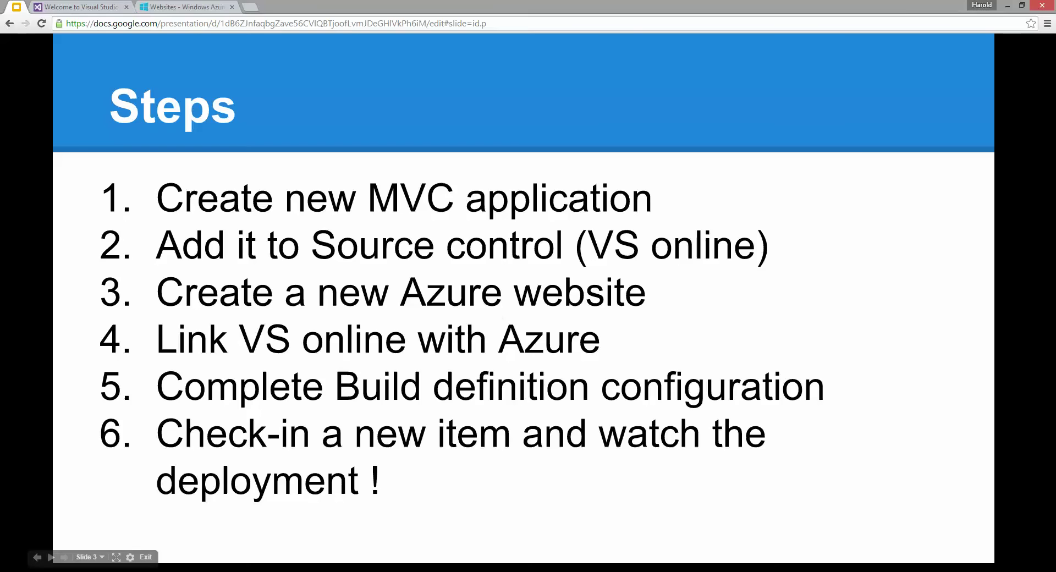
click(248, 571)
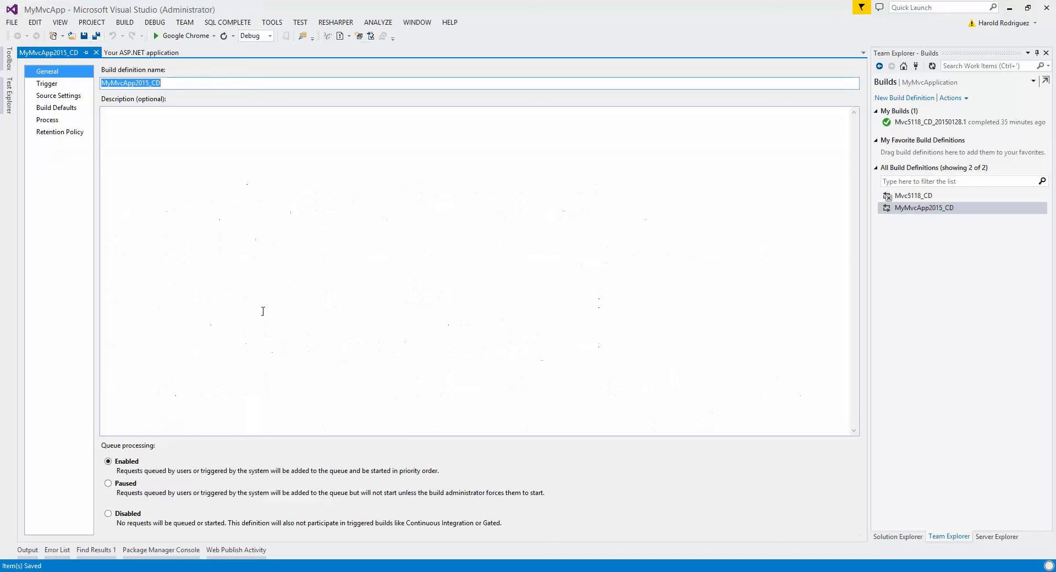
Open Index.cshtml from the Views/Home folder of the MyMvcApp solution
click(906, 536)
click(889, 212)
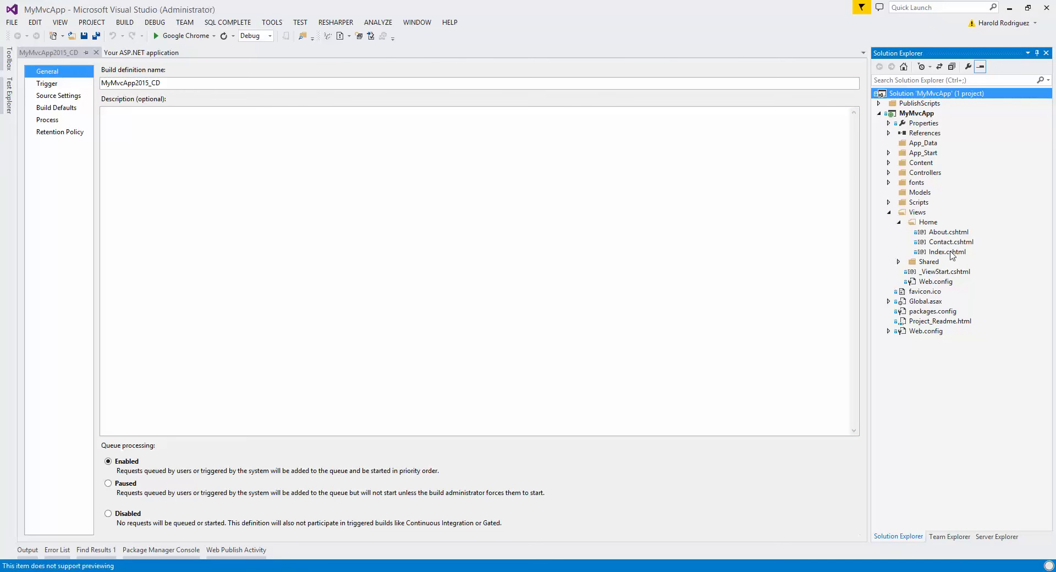
double_click(953, 251)
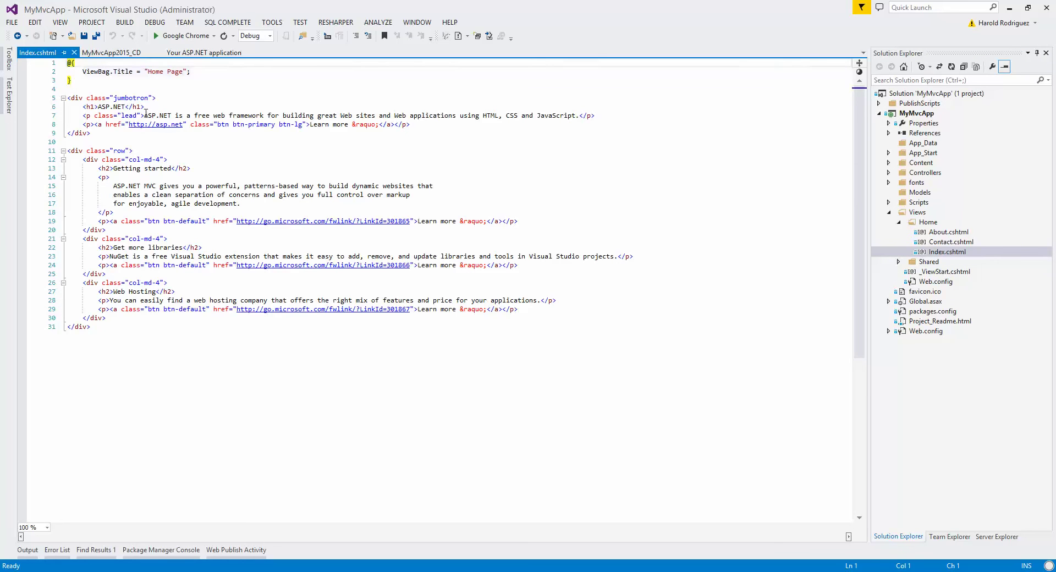
Replace the jumbotron's lead paragraph in Index.cshtml with "My MVC Application will be deployed to Azure" and save all files
drag(146, 113, 580, 116)
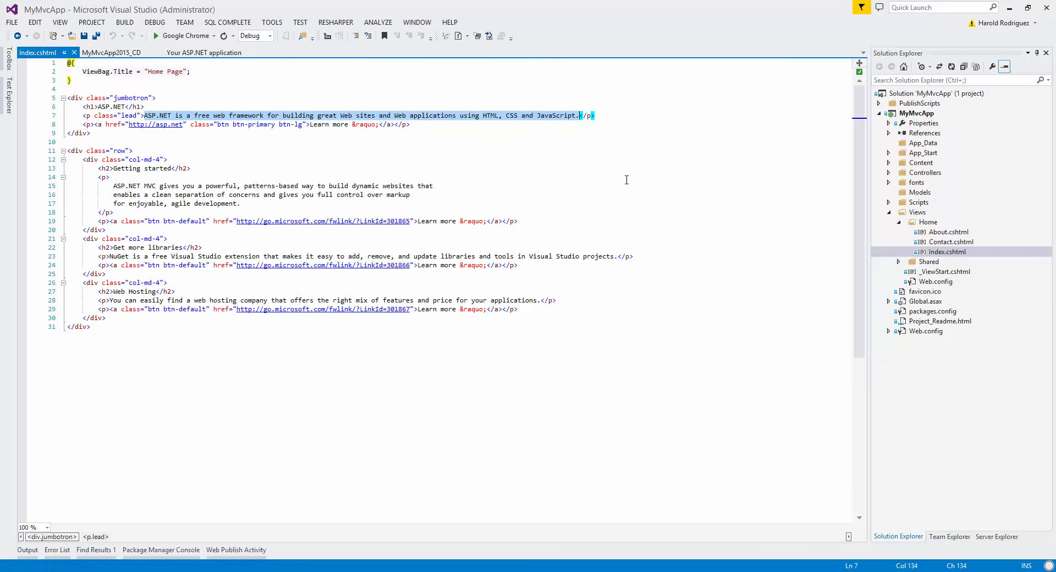
text(My MVC )
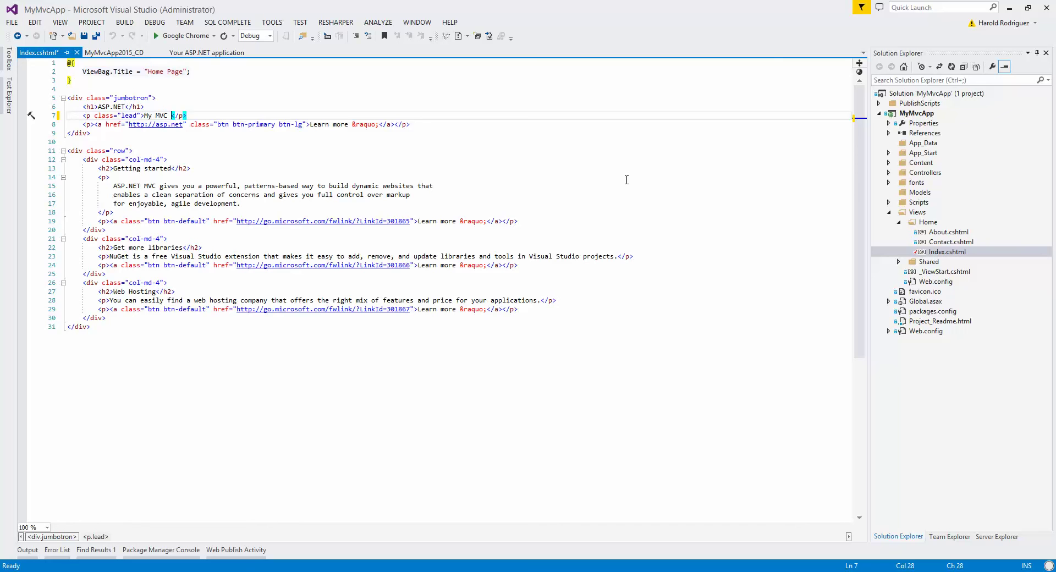
text(Application will be deploy)
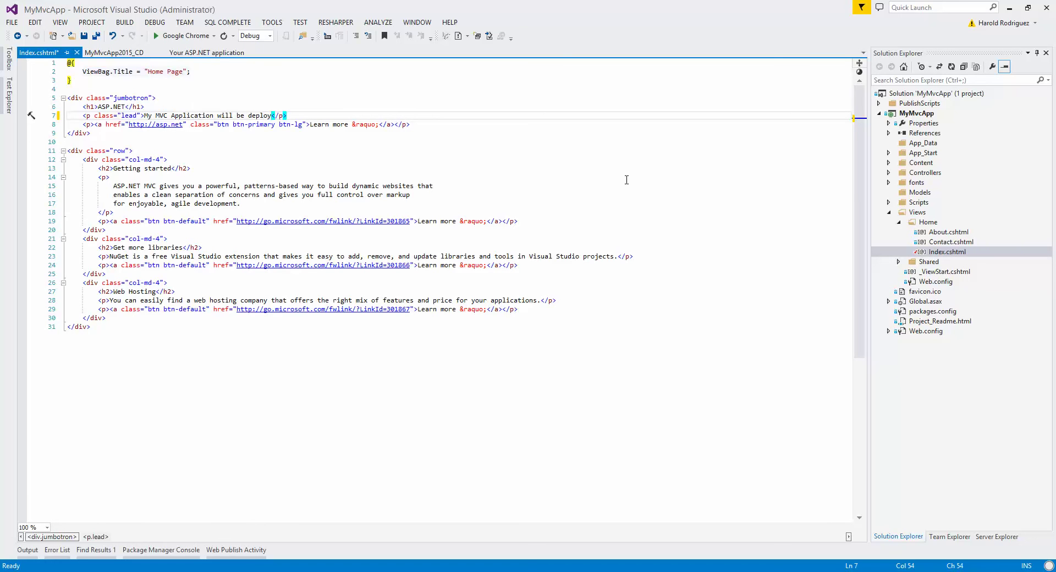
text(ed to Azure)
click(96, 36)
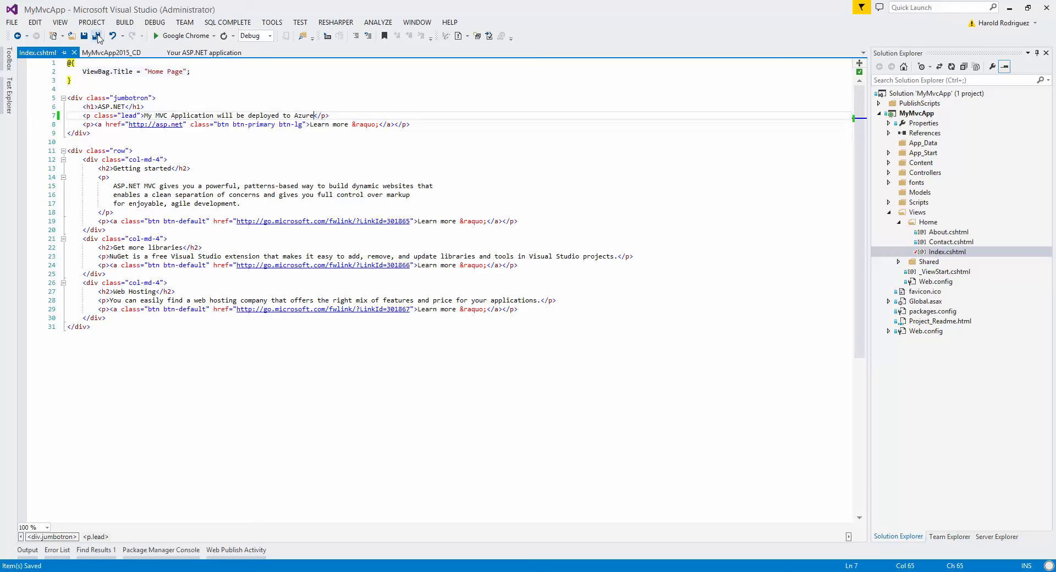
Check in Index.cshtml with the comment "Text added" and work item 9 linked
right_click(946, 253)
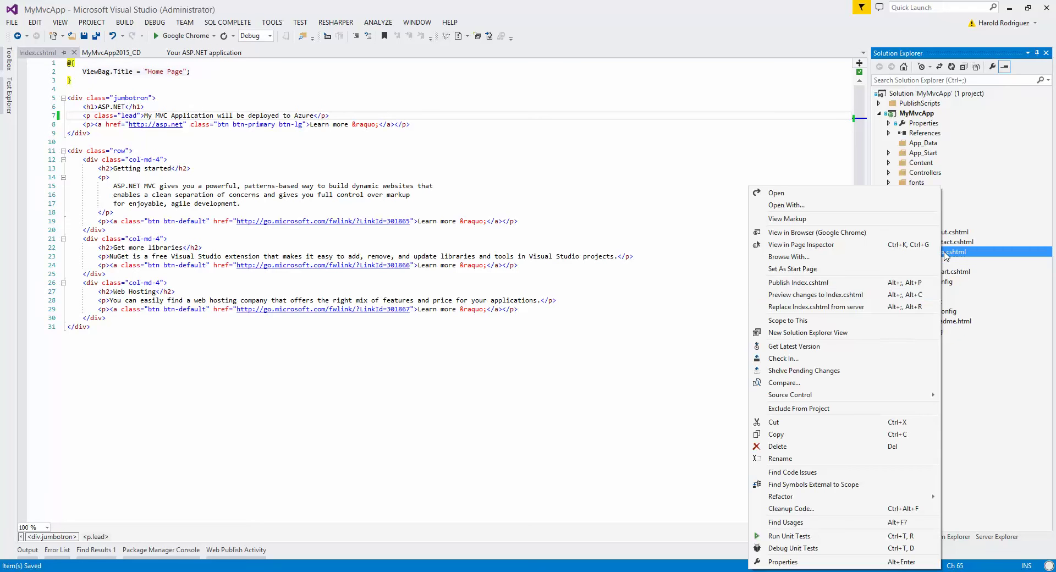
click(783, 358)
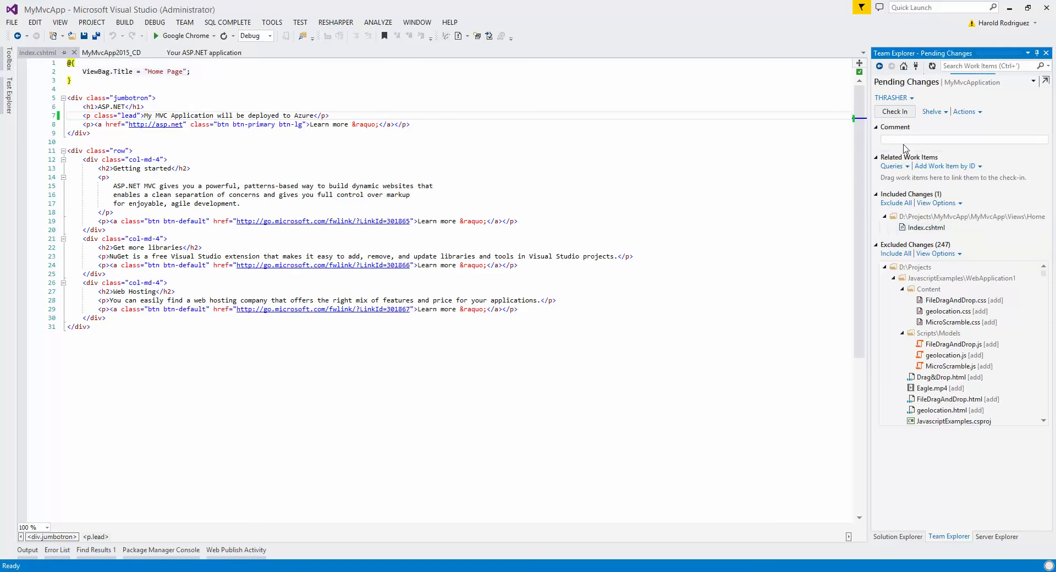
click(900, 138)
click(934, 166)
text(9)
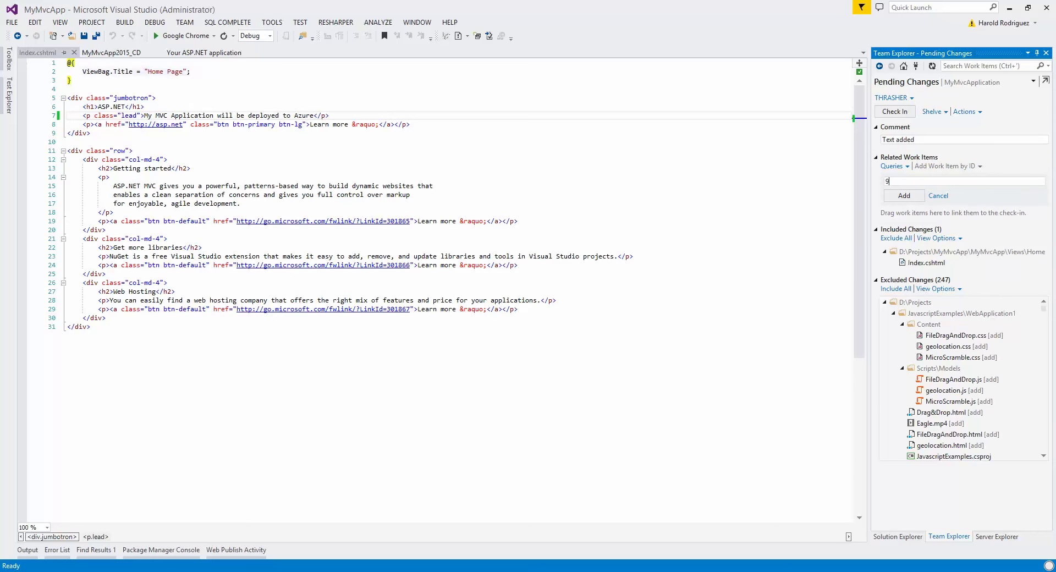
key(Return)
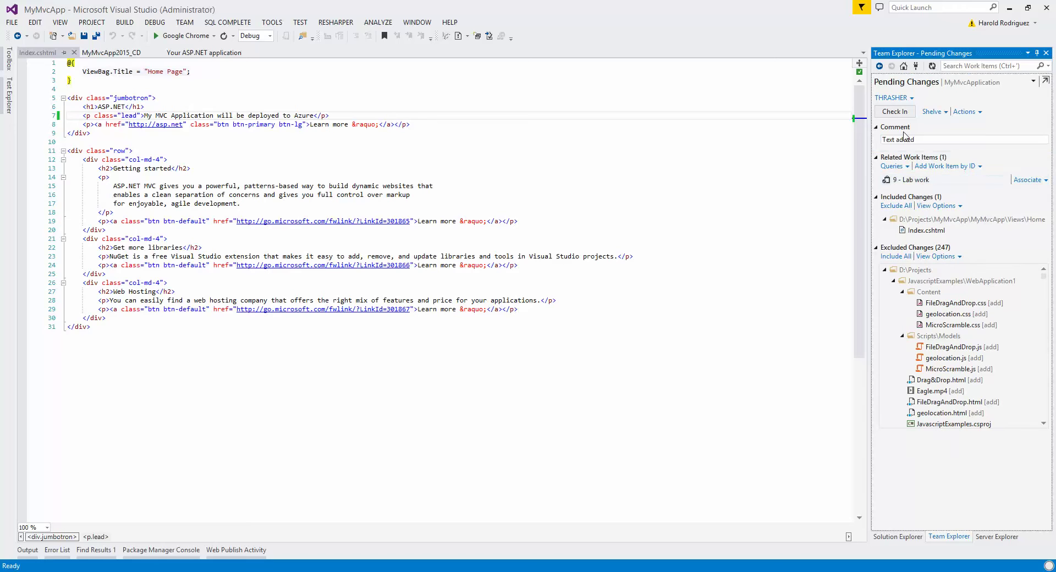
click(895, 113)
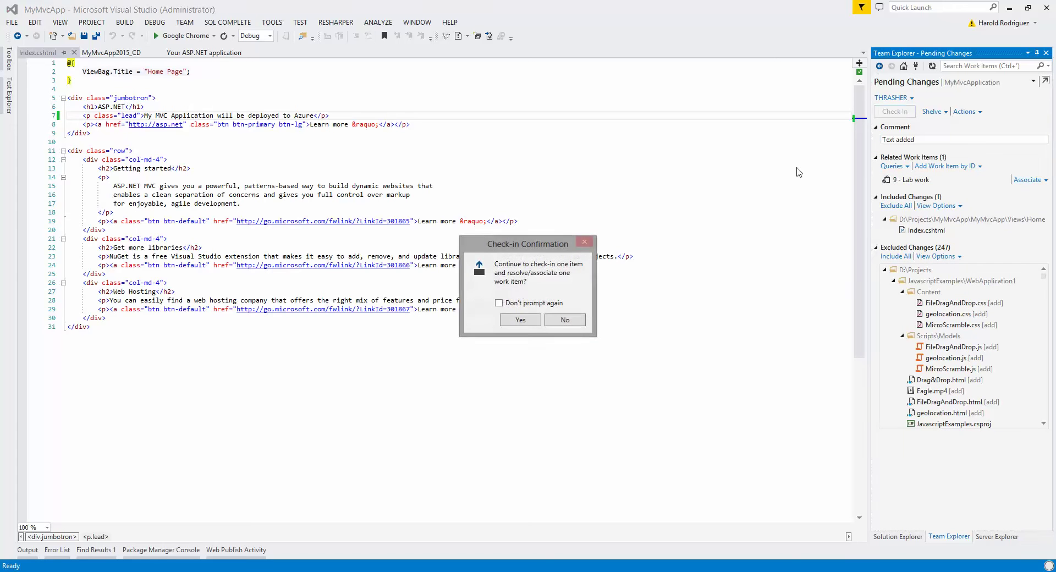
click(518, 320)
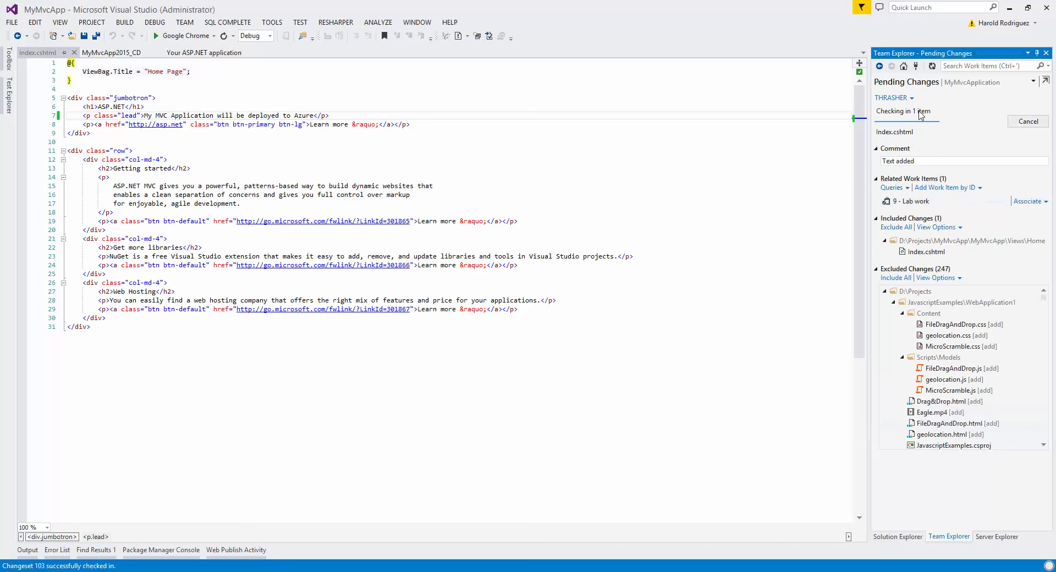
Display the project's builds in Team Explorer and check the queued MyMvcApp2015_CD build
click(903, 66)
click(932, 166)
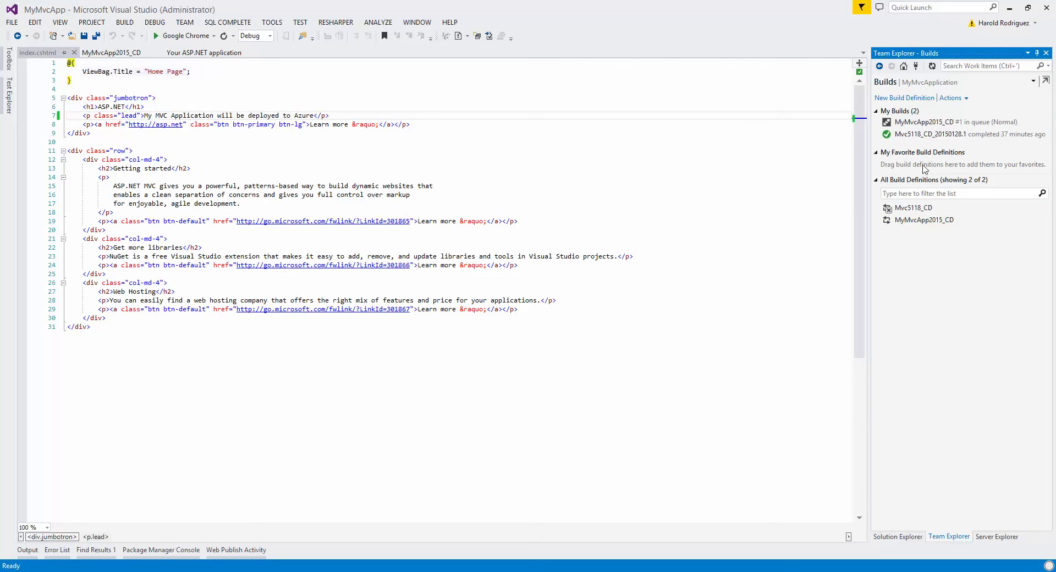
mouse_move(912, 125)
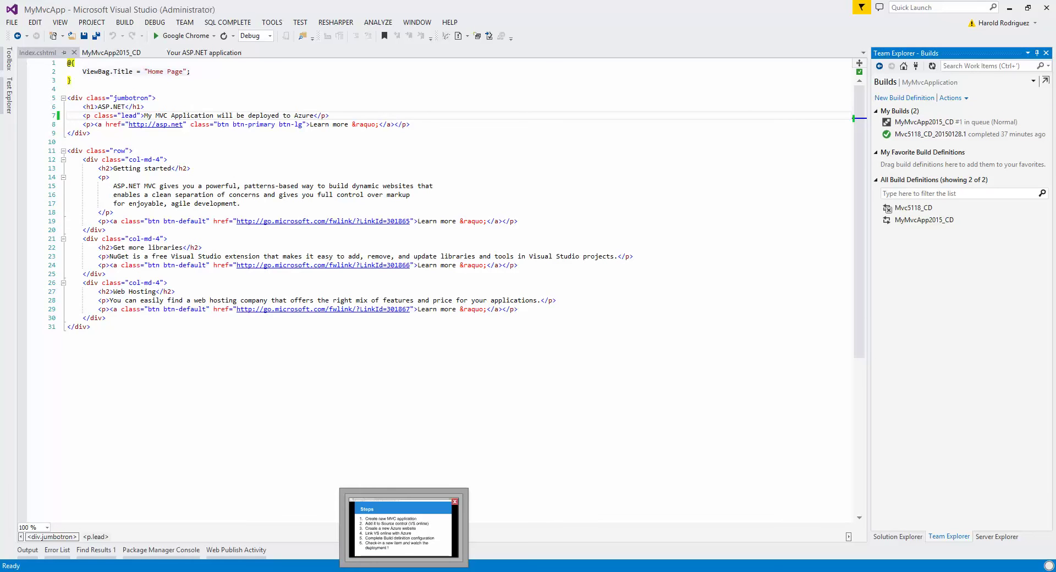
Switch to Chrome, open the MyMvcApplication project in Visual Studio Online, and view the source files in its MyMvcApp folder
click(405, 569)
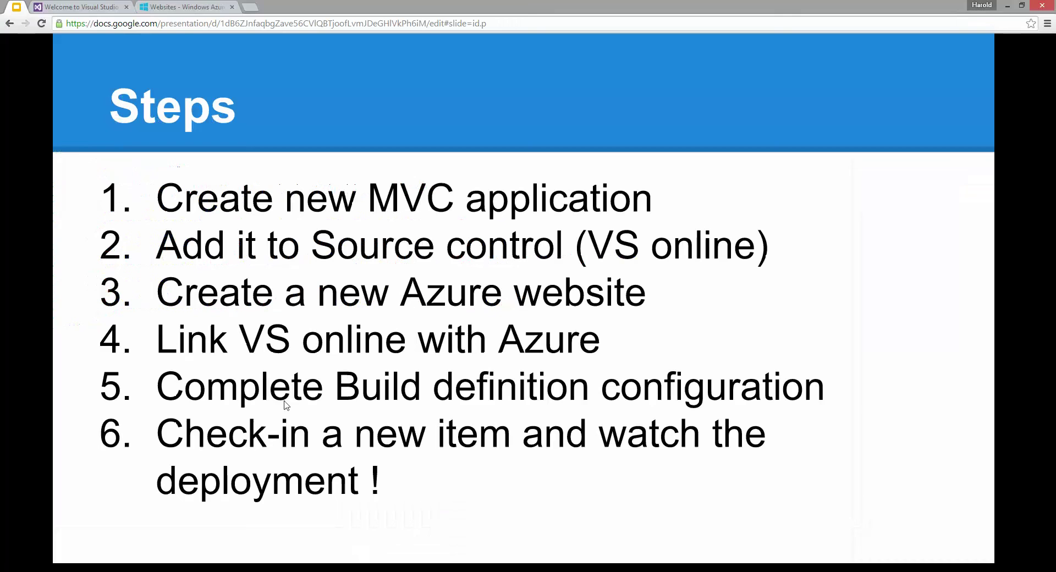
click(85, 8)
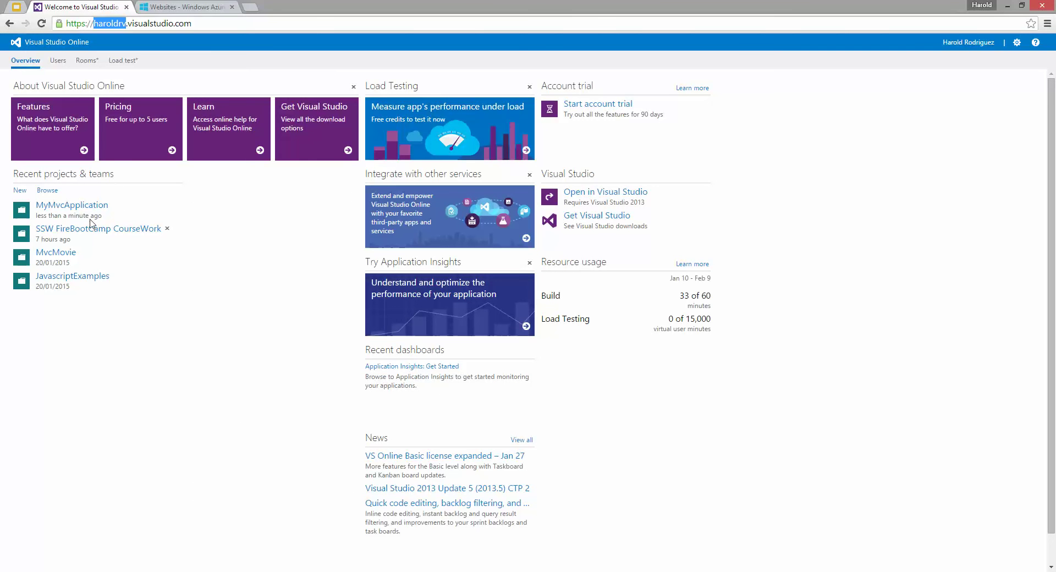
click(65, 207)
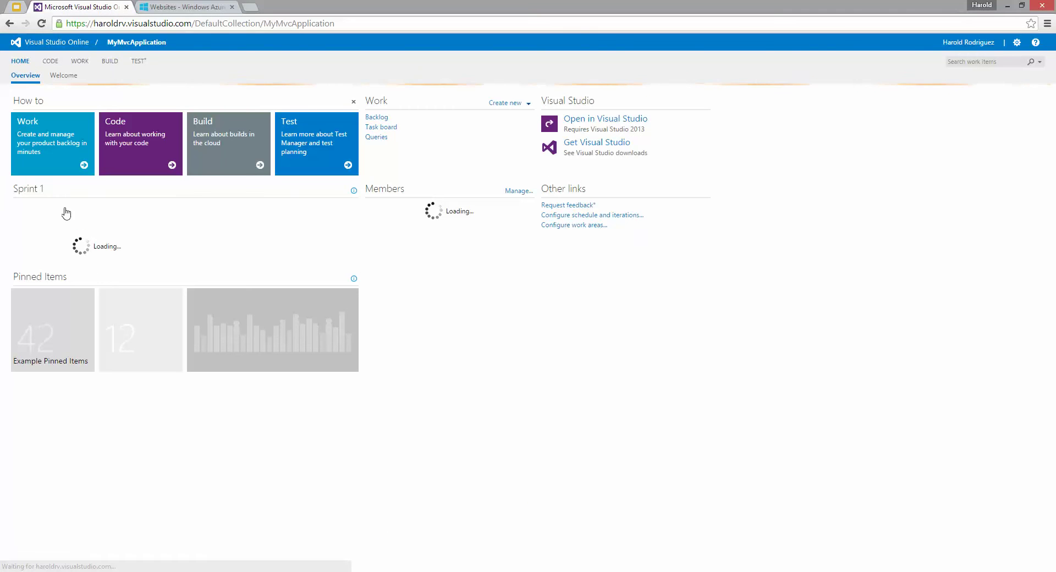
click(49, 62)
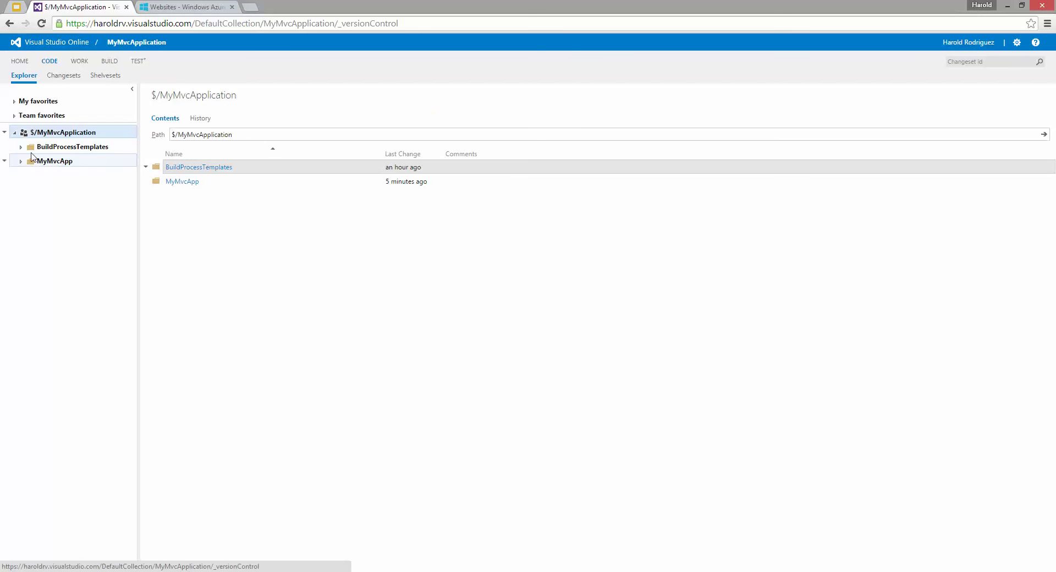
click(22, 164)
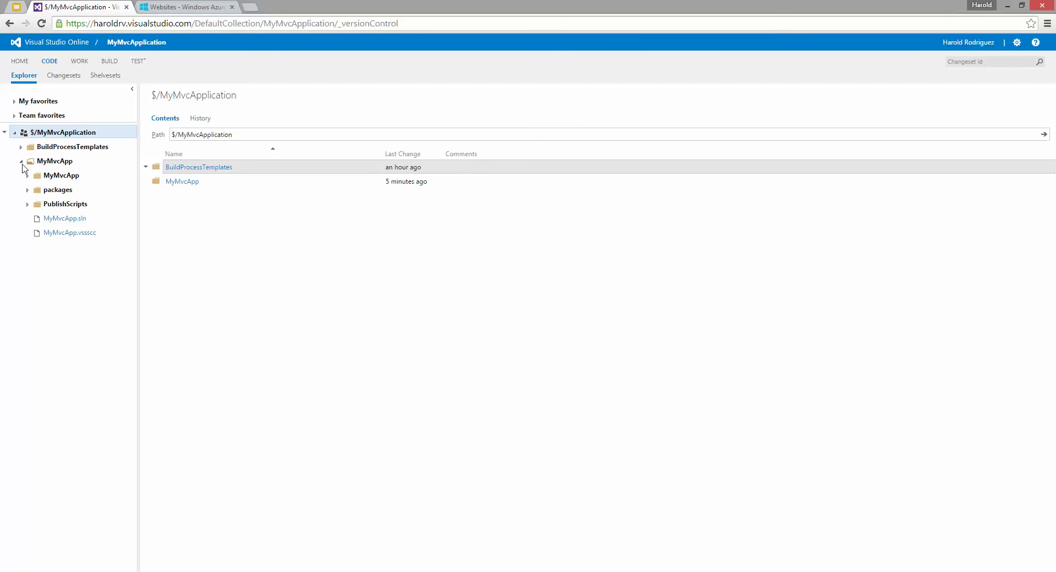
Examine the queued, completed and deployed builds of the MyMvcApp2015_CD definition in Visual Studio Online
click(115, 62)
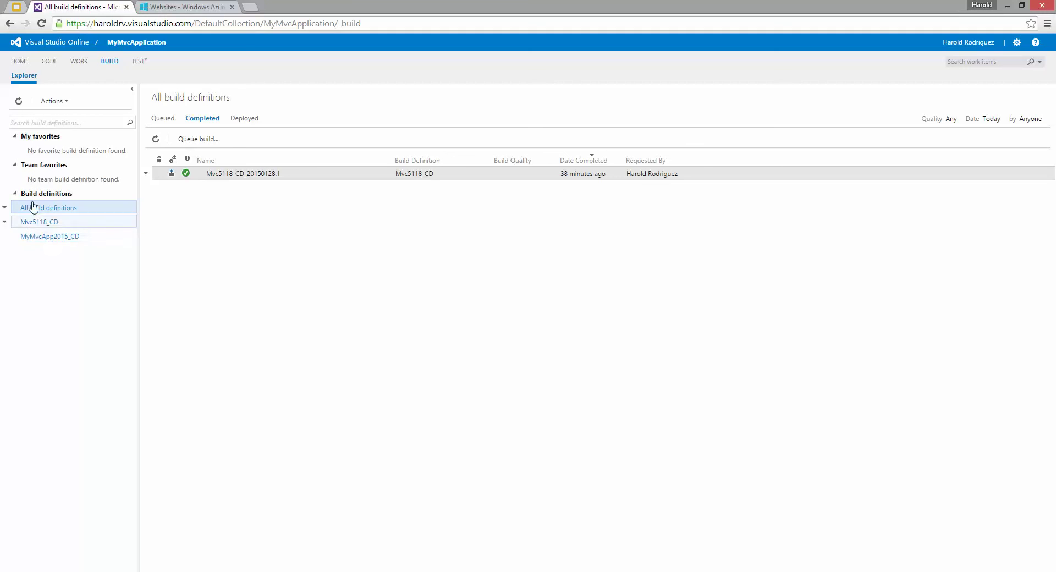
click(63, 238)
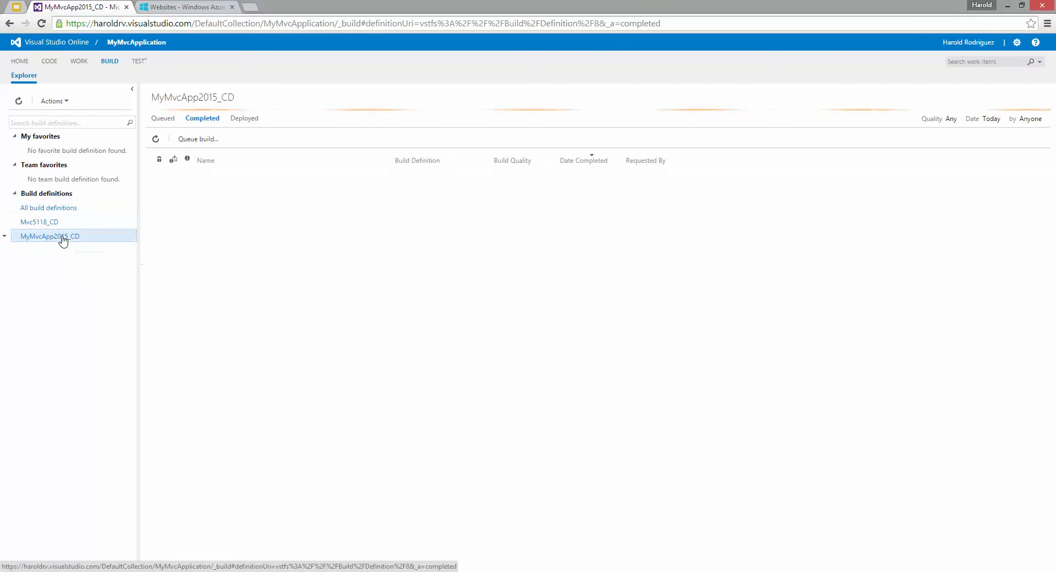
click(162, 119)
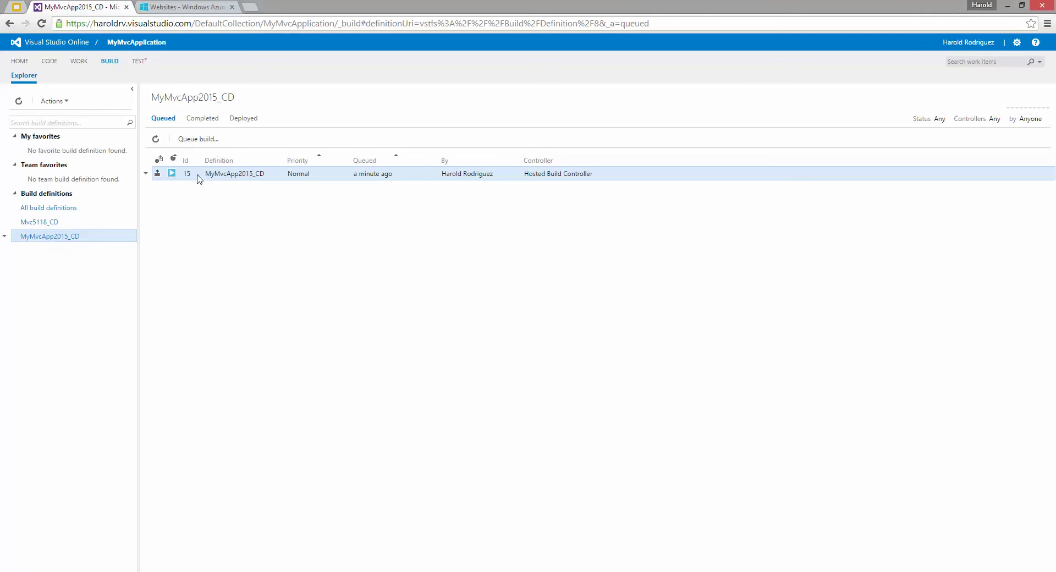
click(207, 119)
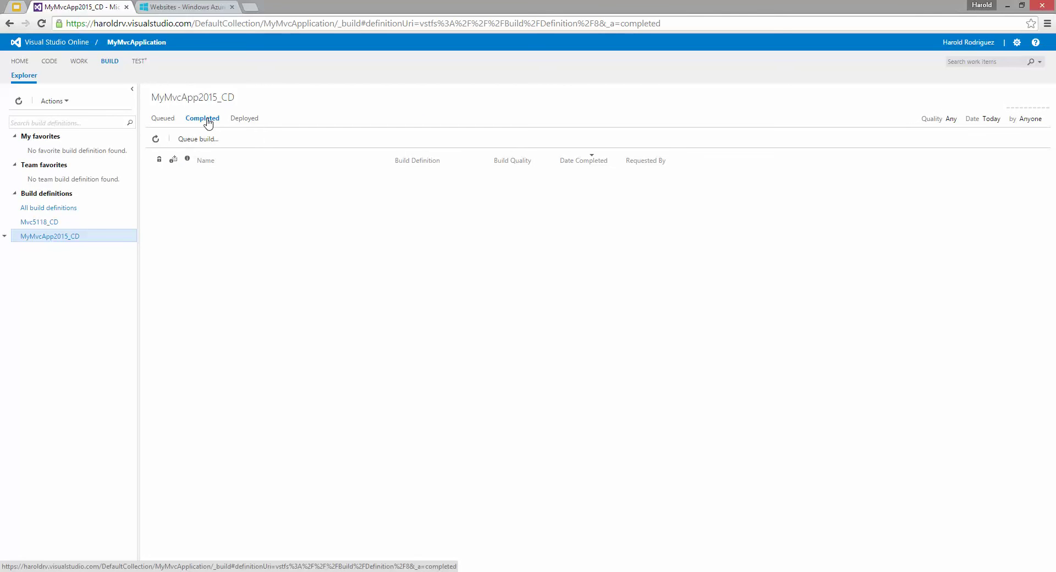
click(249, 121)
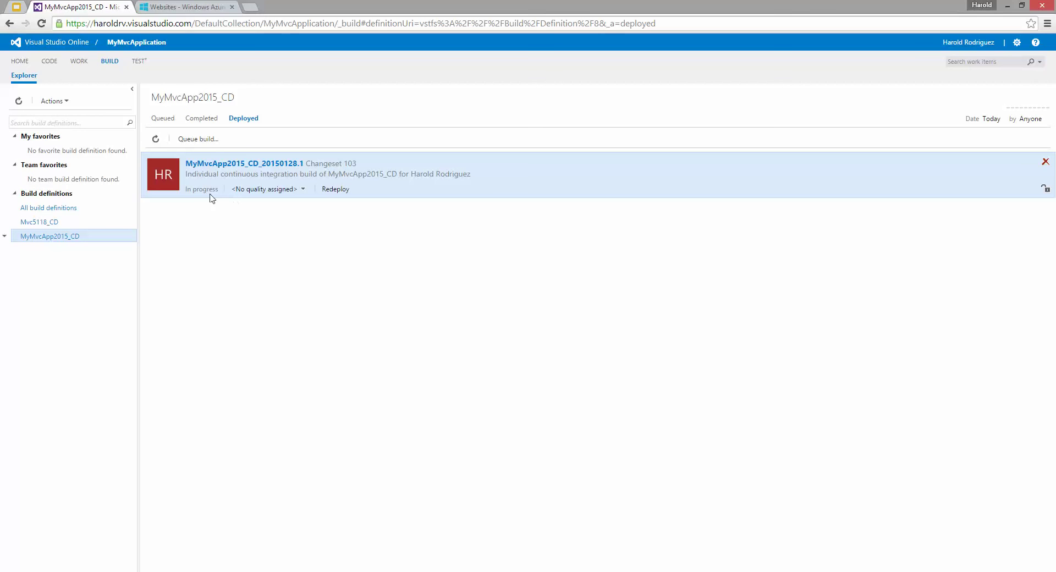
mouse_move(209, 198)
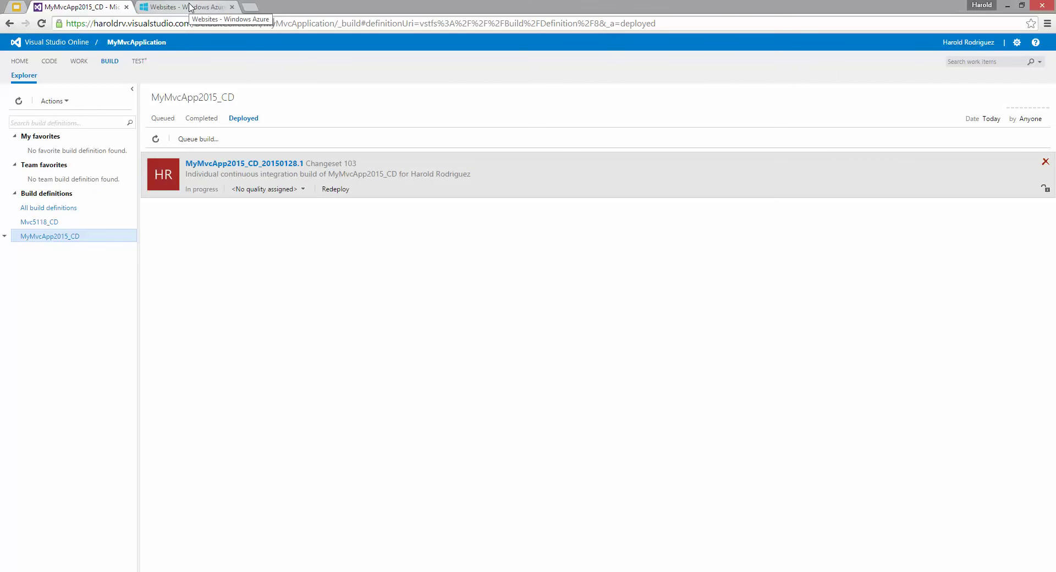
Check the MyMvcApp2015 deployment status in the Azure portal against the queued build in Visual Studio Online
click(190, 7)
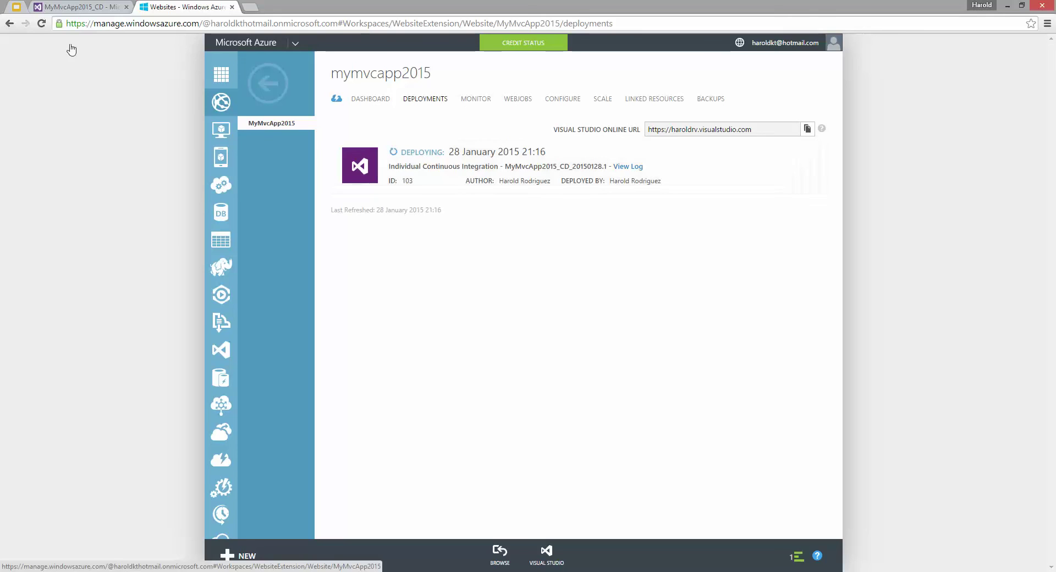
click(97, 7)
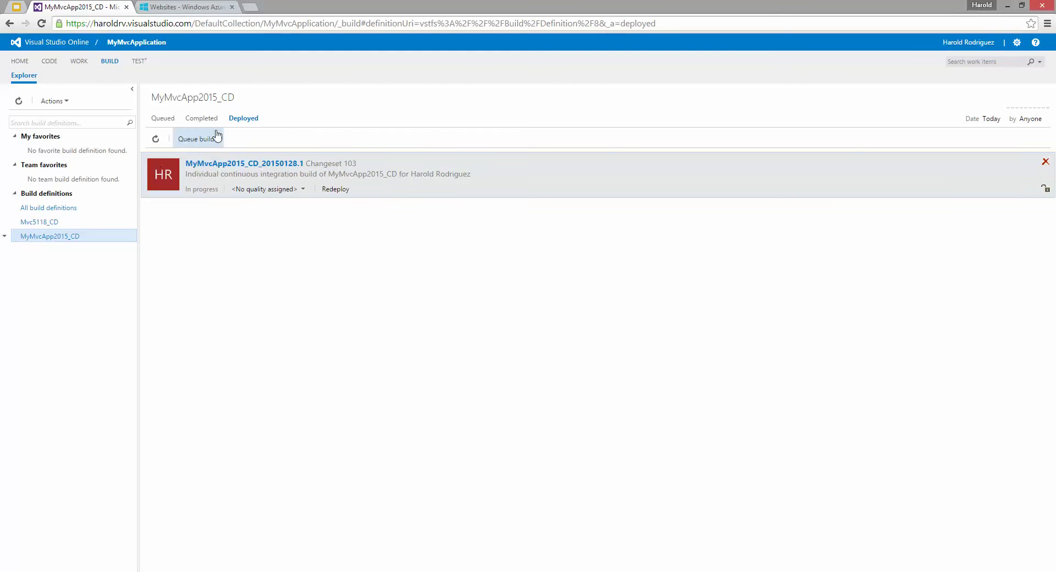
click(164, 118)
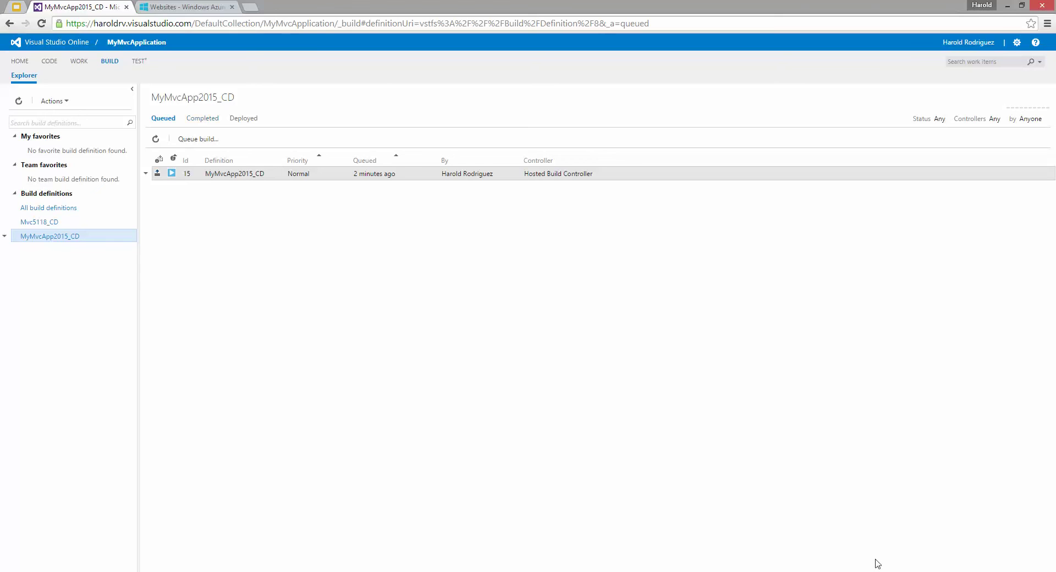
click(186, 8)
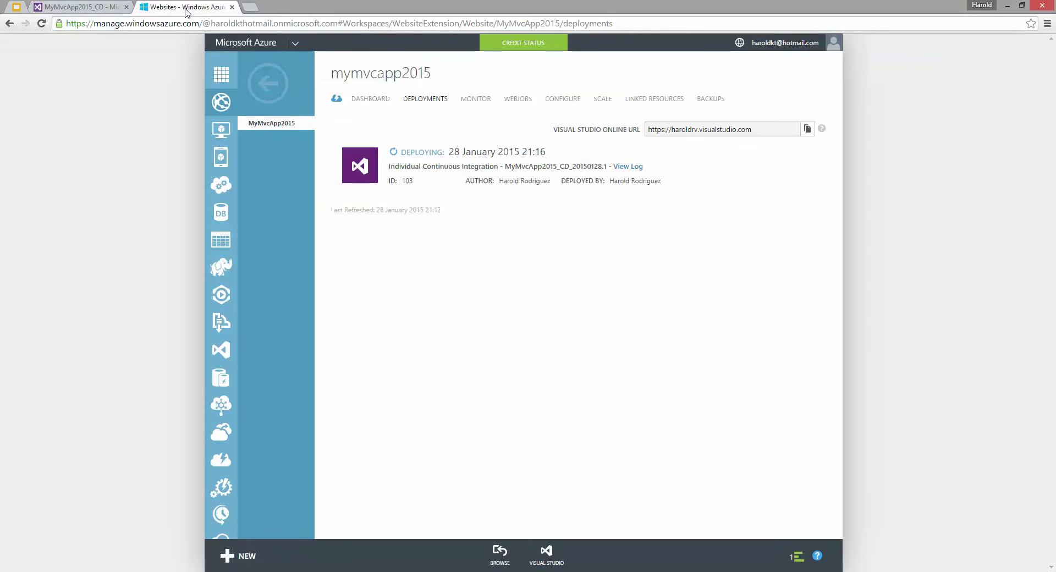
click(432, 168)
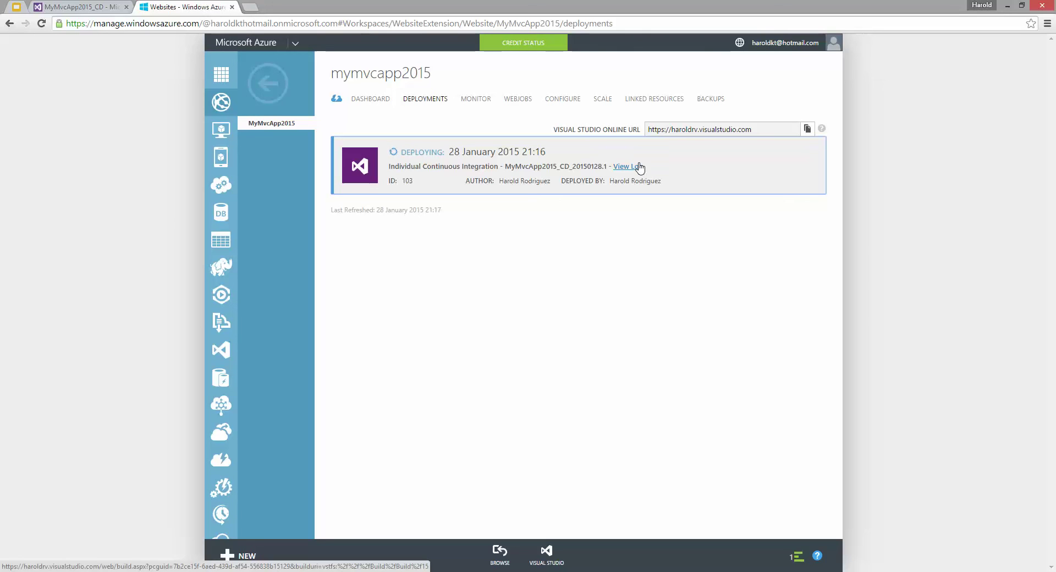
Switch to Visual Studio and look through the project's work item queries, expanding the Current Sprint folder
key(alt+Tab)
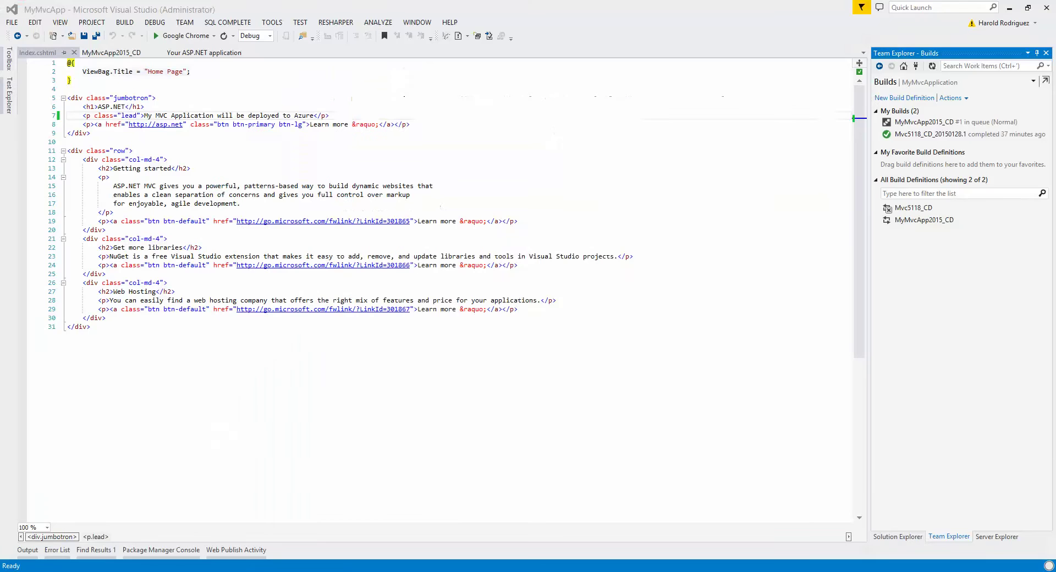
click(904, 66)
click(1015, 146)
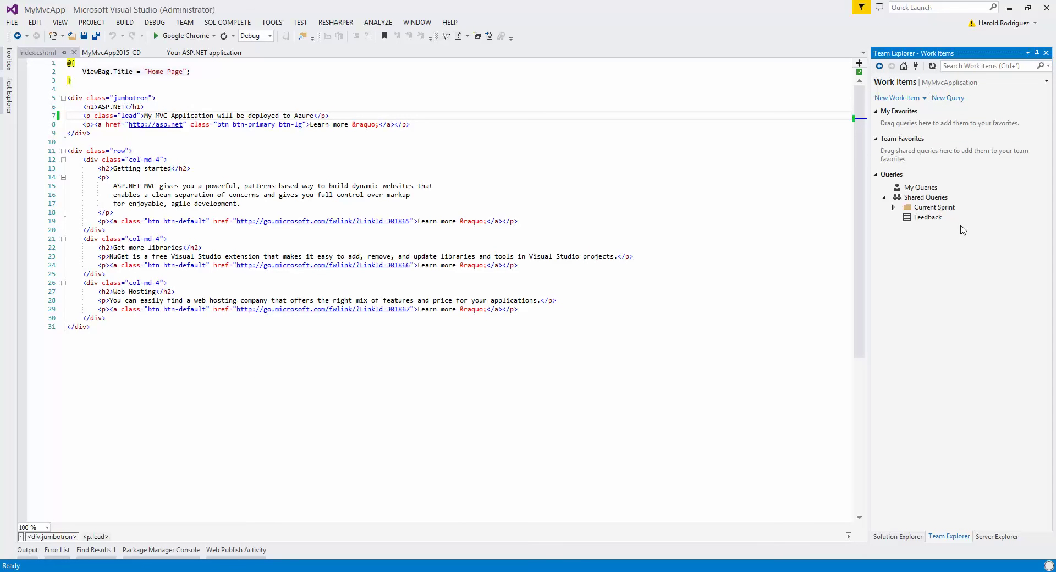
click(894, 209)
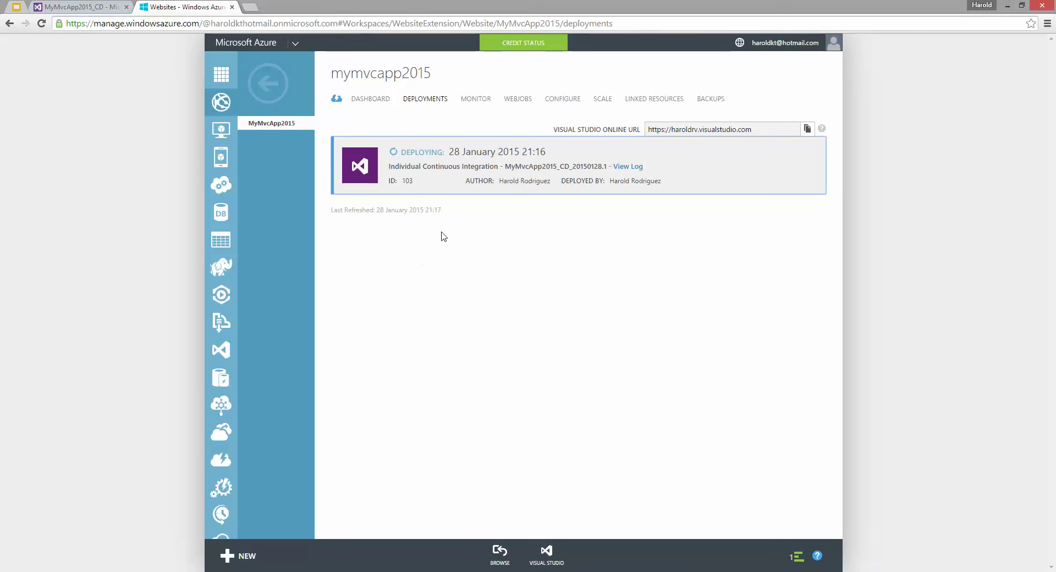
Reload the MyMvcApp2015_CD build list, review its completed and deployed builds, and check the deployment history in the Azure portal
click(92, 7)
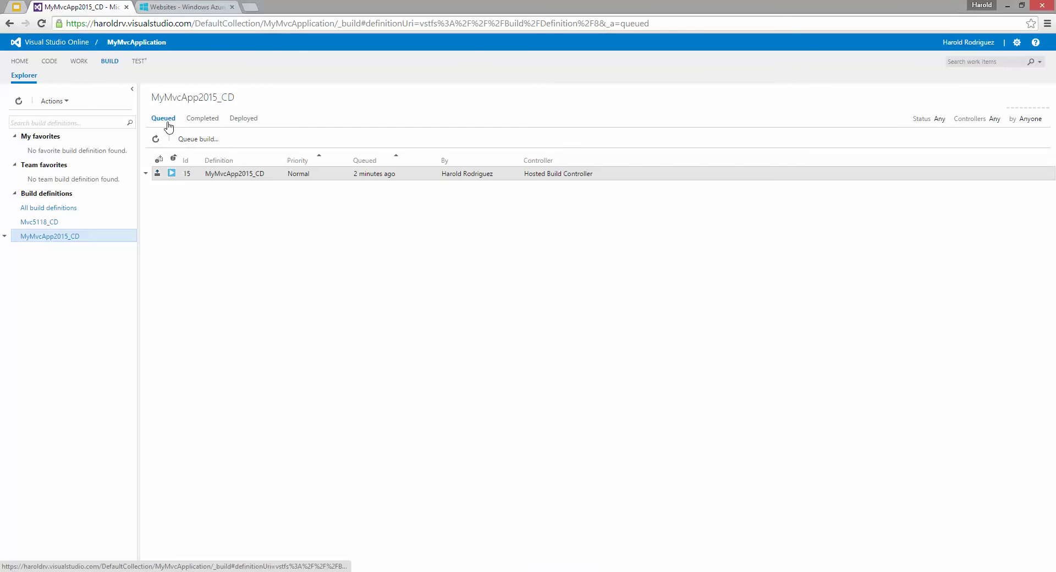
click(41, 23)
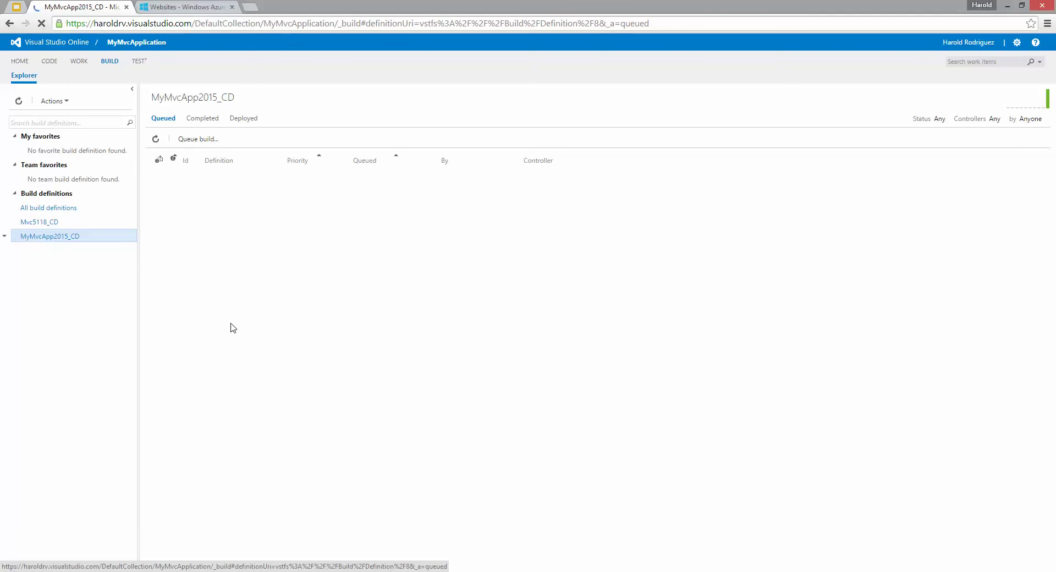
click(198, 120)
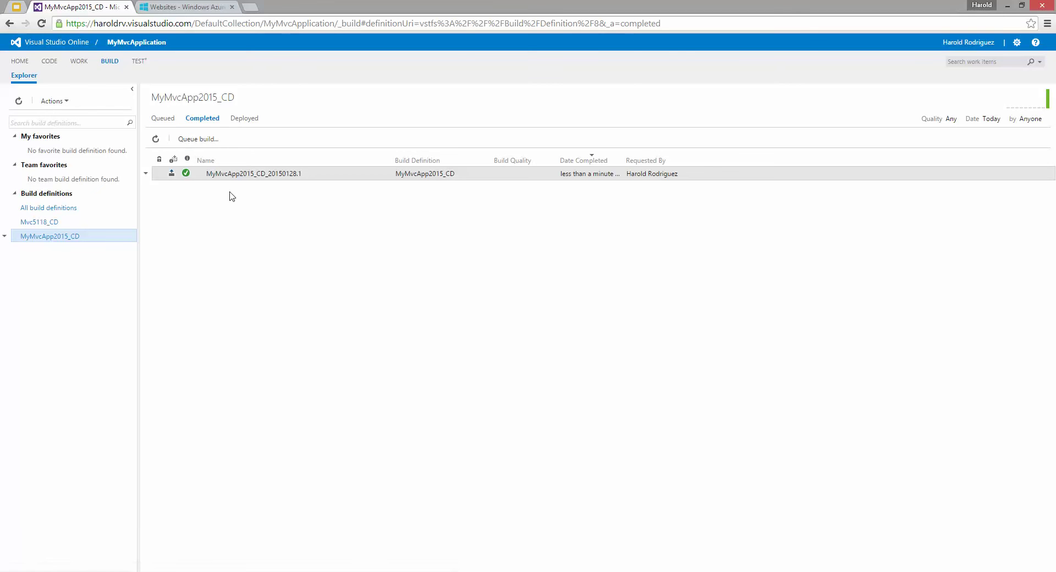
click(242, 119)
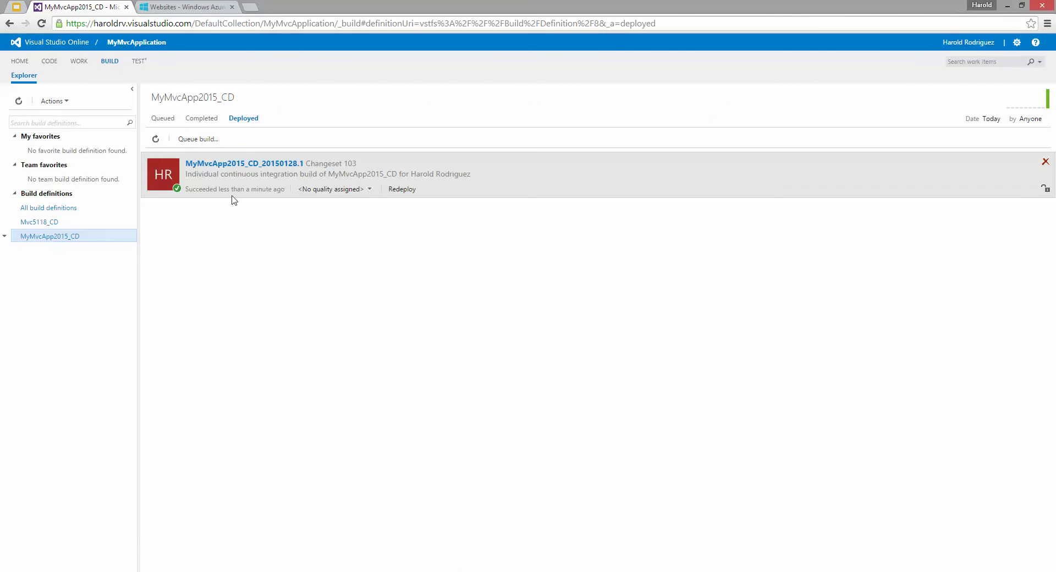
click(179, 7)
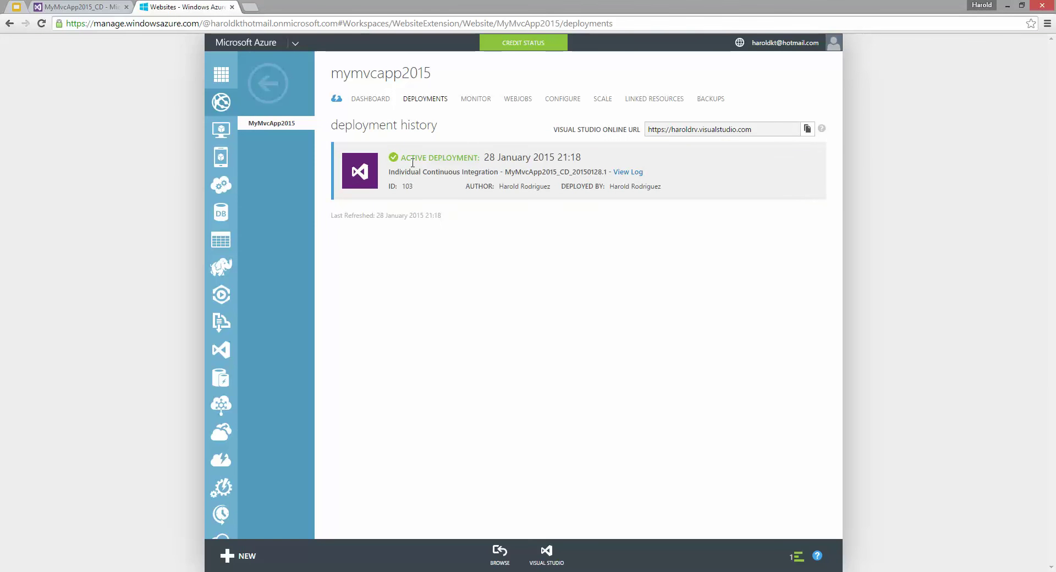
drag(401, 158, 456, 158)
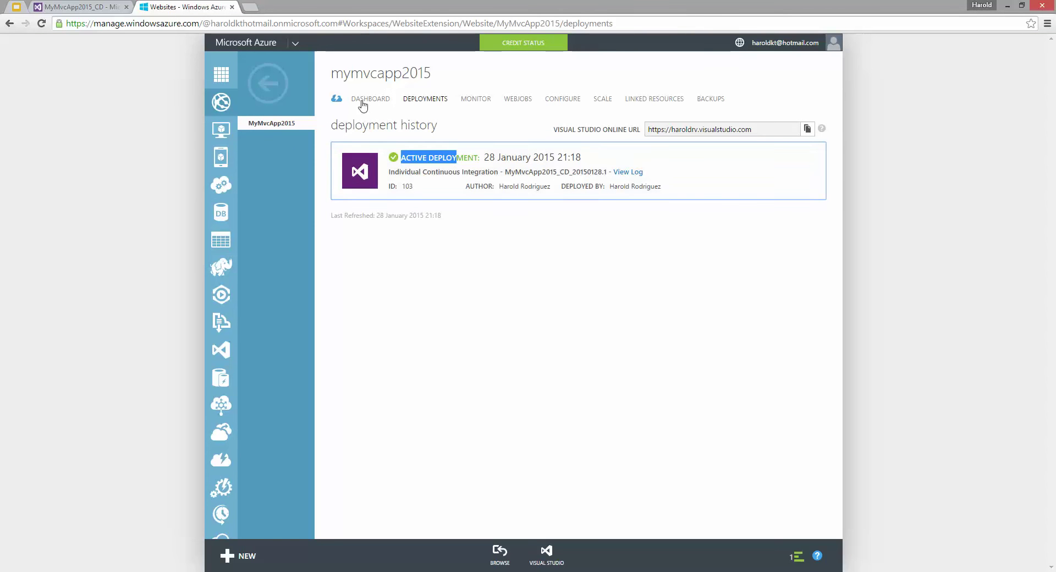
Open the live MyMvcApp2015 site from Azure's websites list and check the jumbotron's lead text
click(269, 95)
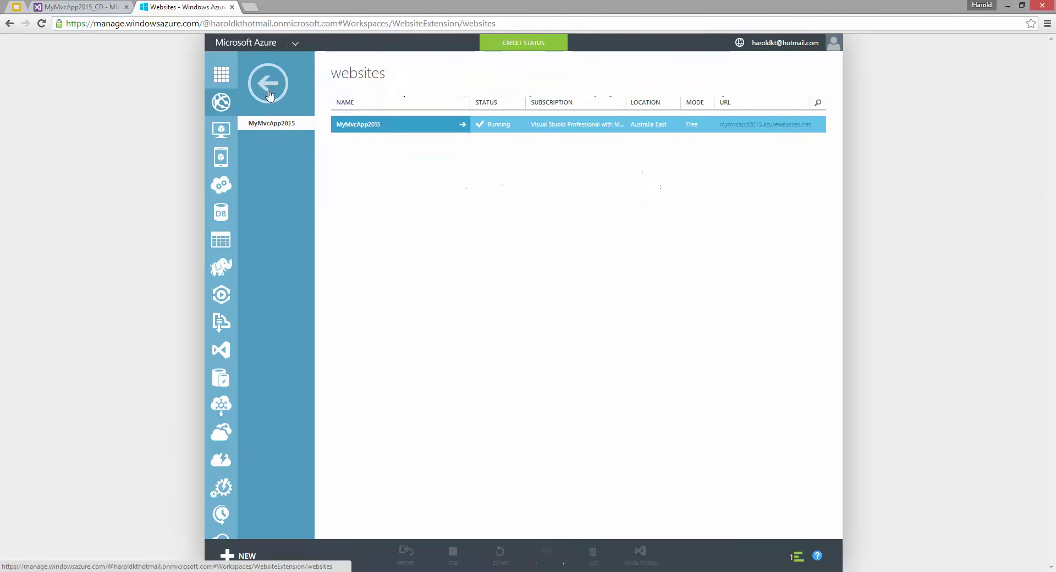
click(761, 124)
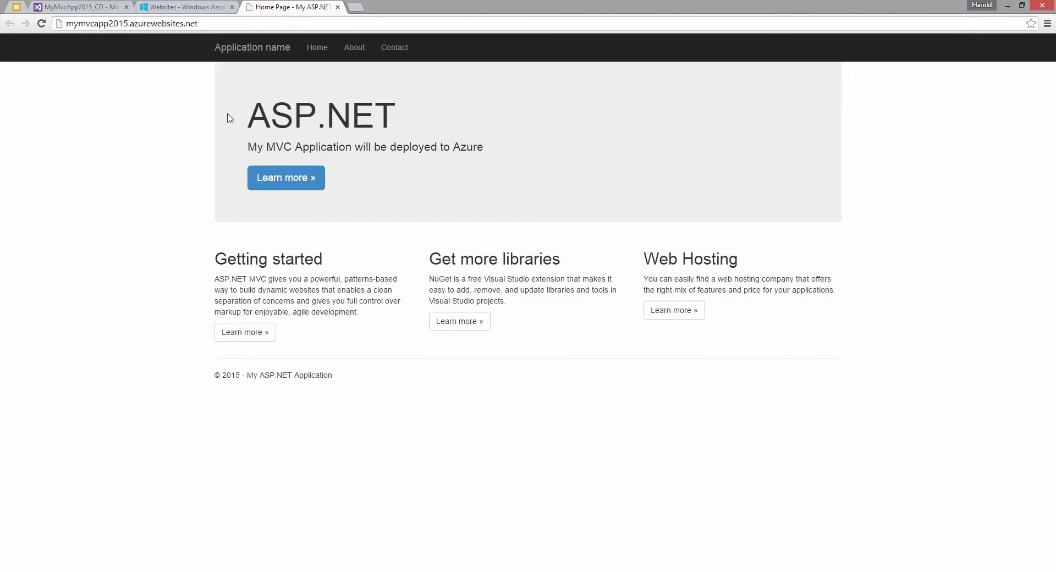
drag(247, 147, 484, 147)
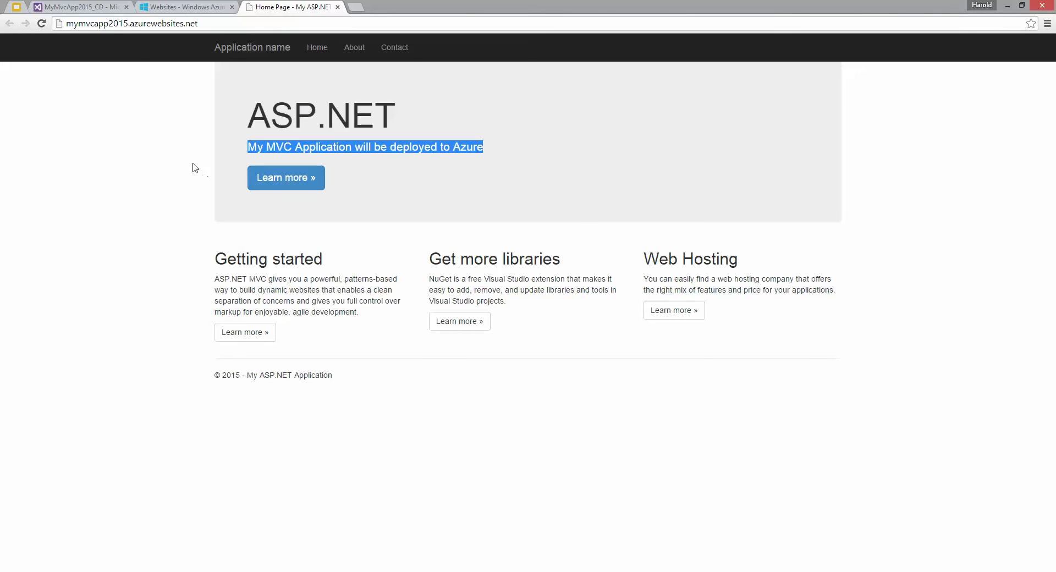